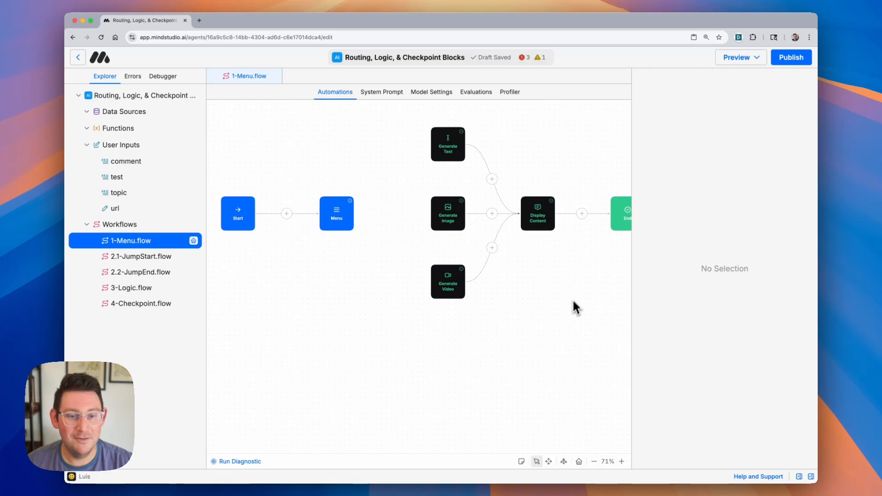
# - Select the Menu block and set its prompt to "What would you like to do?"
pyautogui.scroll(1, 528, 314)
pyautogui.scroll(1, 531, 316)
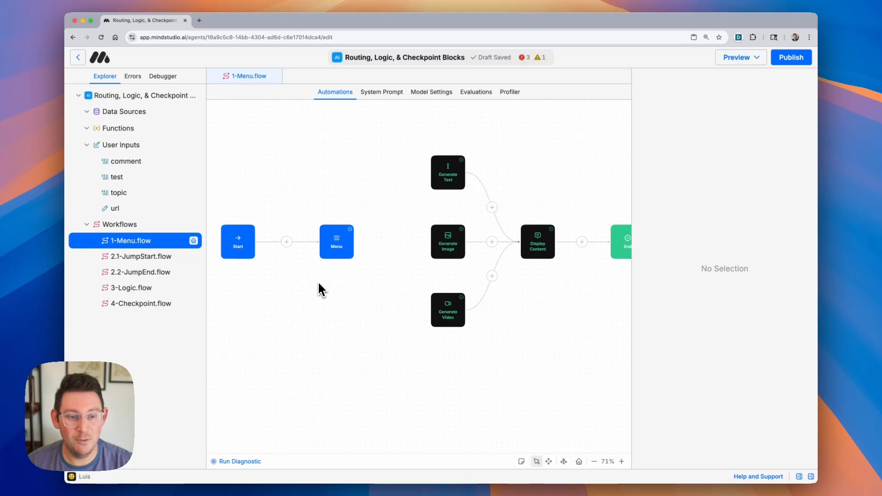
pyautogui.scroll(5, 336, 239)
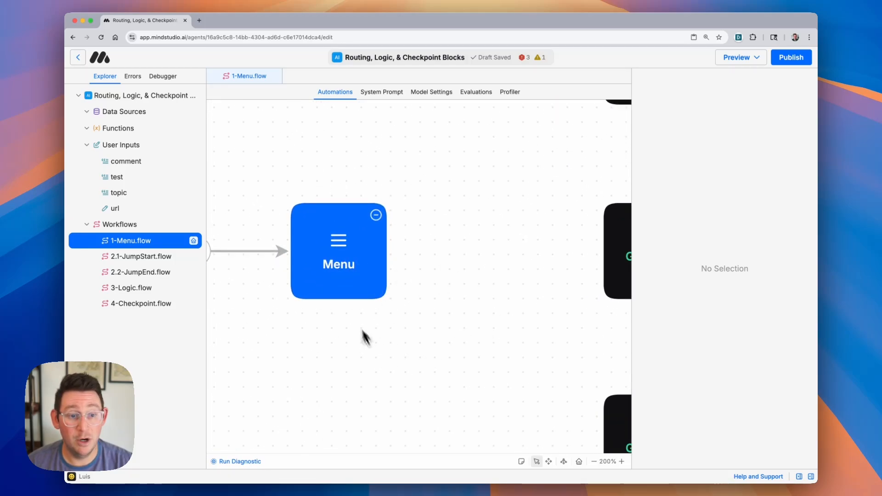
pyautogui.click(341, 269)
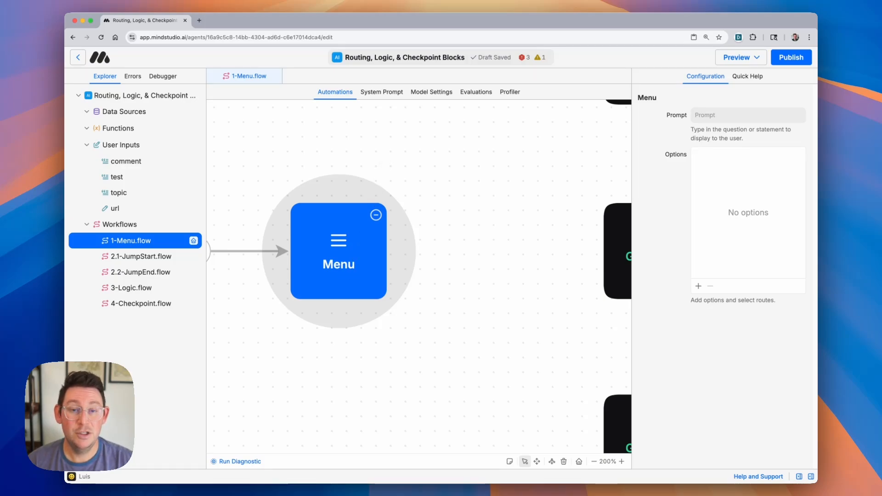
pyautogui.scroll(-5, 408, 198)
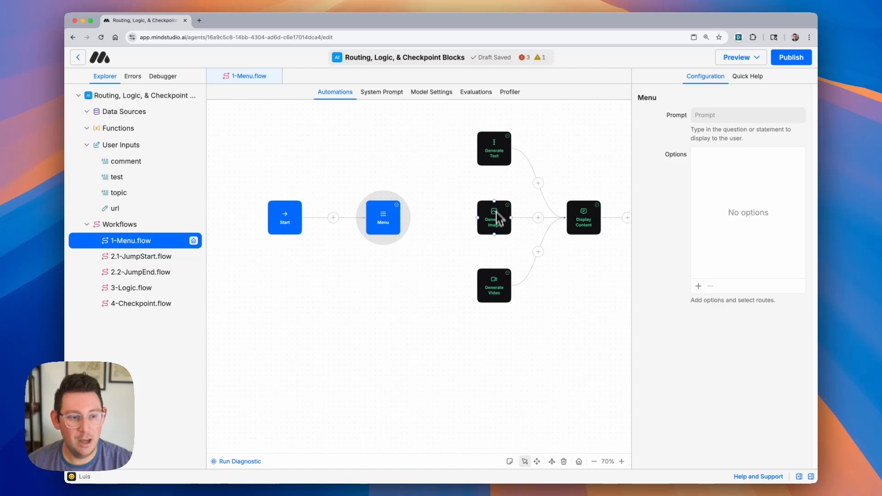
pyautogui.hscroll(3, 464, 230)
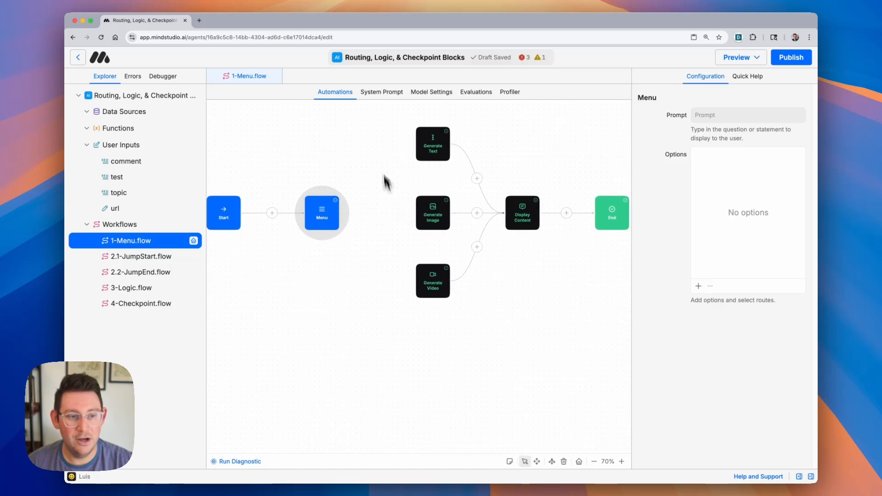
pyautogui.hscroll(3, 473, 236)
pyautogui.scroll(4, 365, 223)
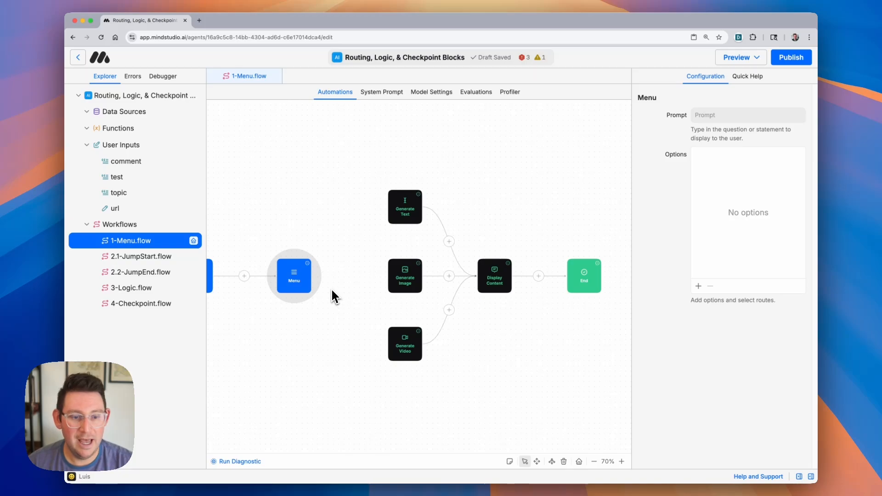
pyautogui.click(733, 114)
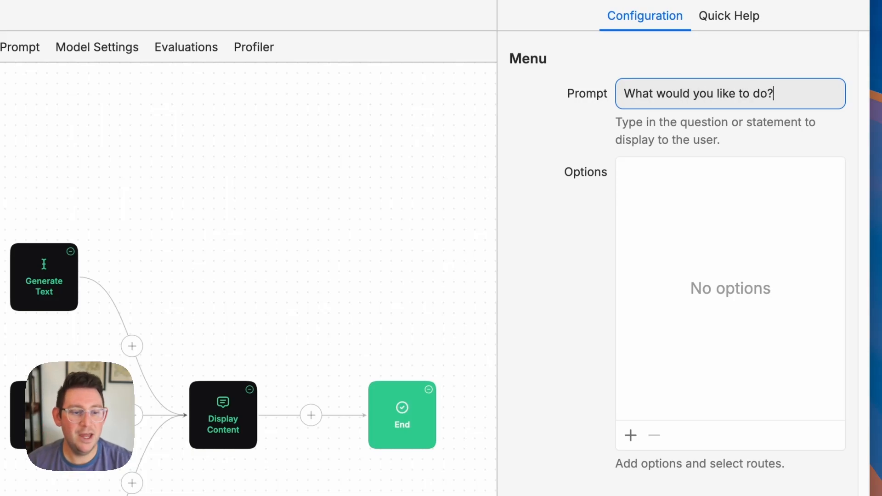
# - Add three menu options named Generate Text, Generate Image and Generate Video
pyautogui.click(631, 436)
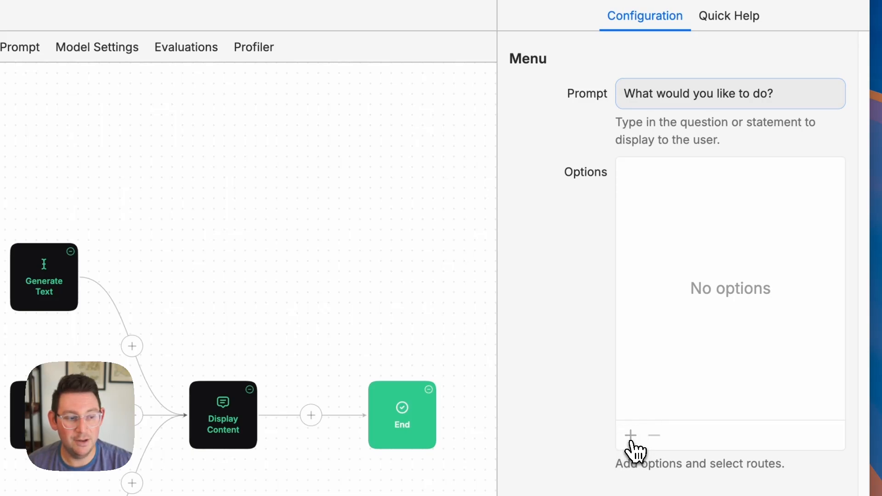
pyautogui.click(631, 436)
pyautogui.click(631, 435)
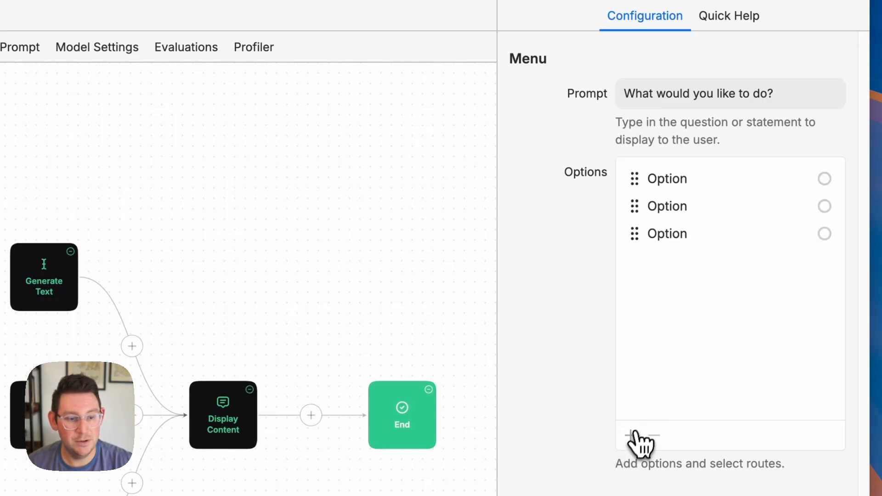
pyautogui.click(665, 182)
pyautogui.doubleClick(664, 180)
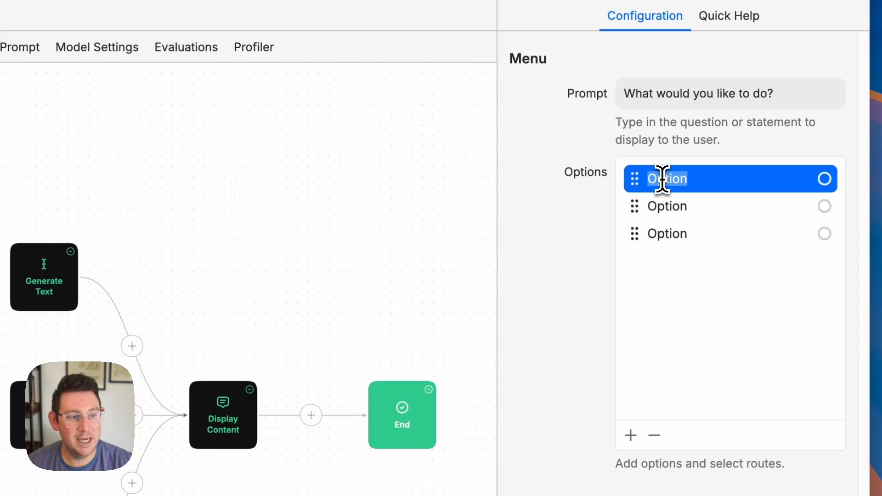
pyautogui.write('Generate Text')
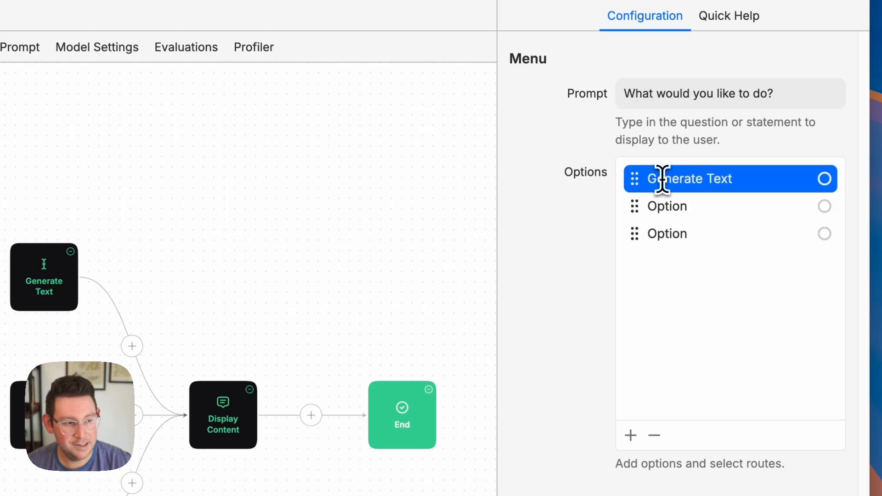
pyautogui.doubleClick(667, 208)
pyautogui.write('Gener')
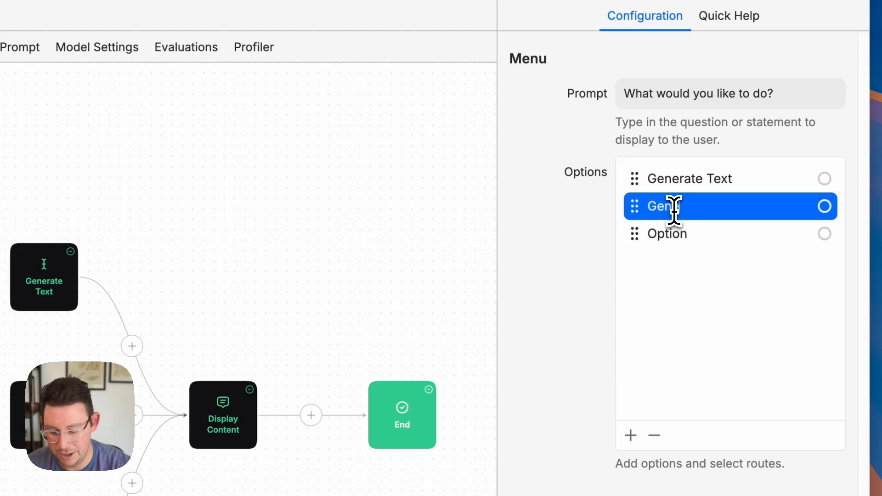
pyautogui.write('ate Image')
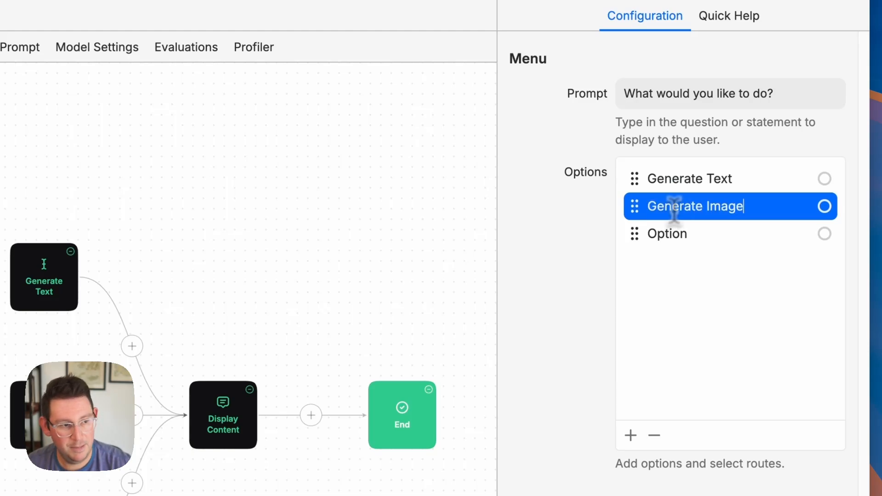
pyautogui.doubleClick(664, 235)
pyautogui.write('Generate Vide')
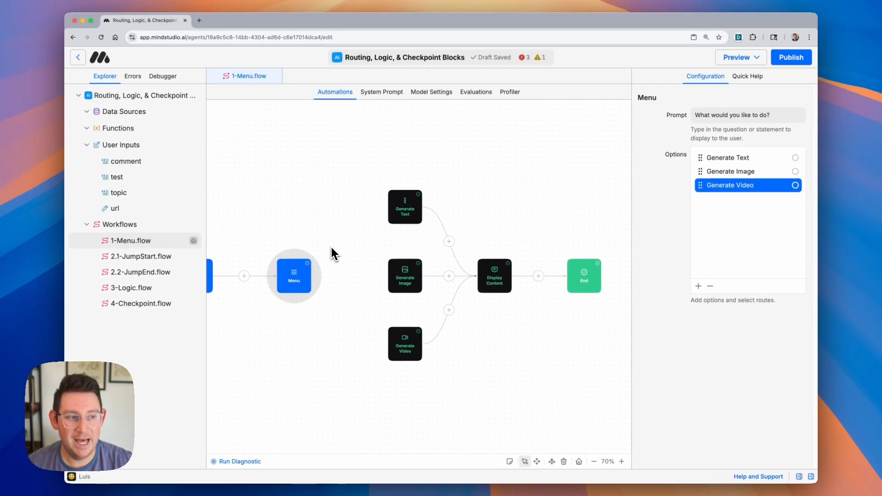
# - Route each menu option to its matching block: Generate Text, Generate Image and Generate Video
pyautogui.click(798, 161)
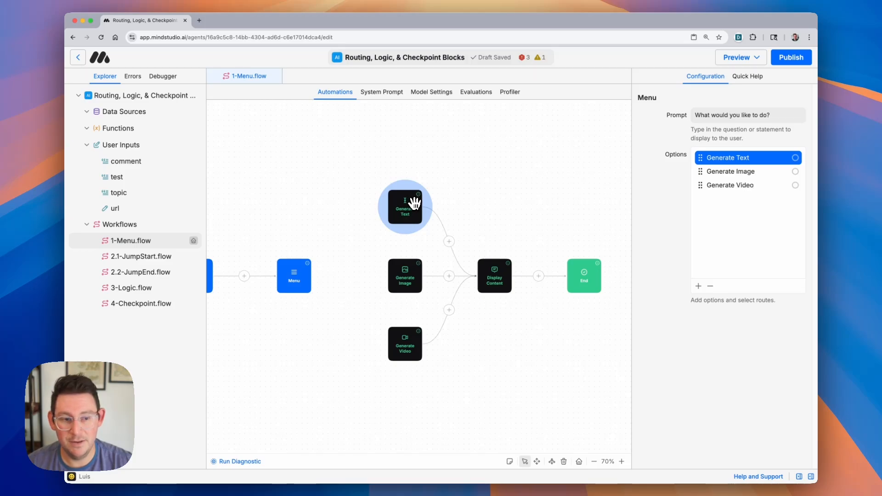
pyautogui.click(414, 203)
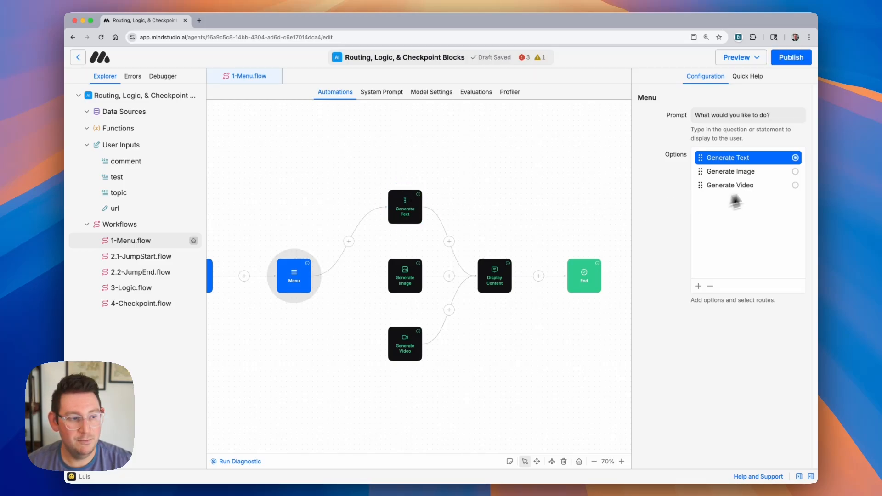
pyautogui.click(795, 173)
pyautogui.click(407, 271)
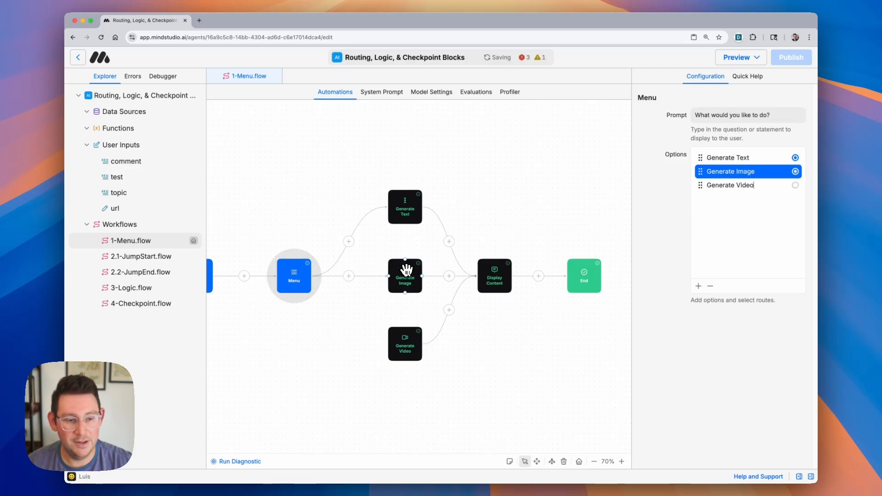
pyautogui.click(796, 187)
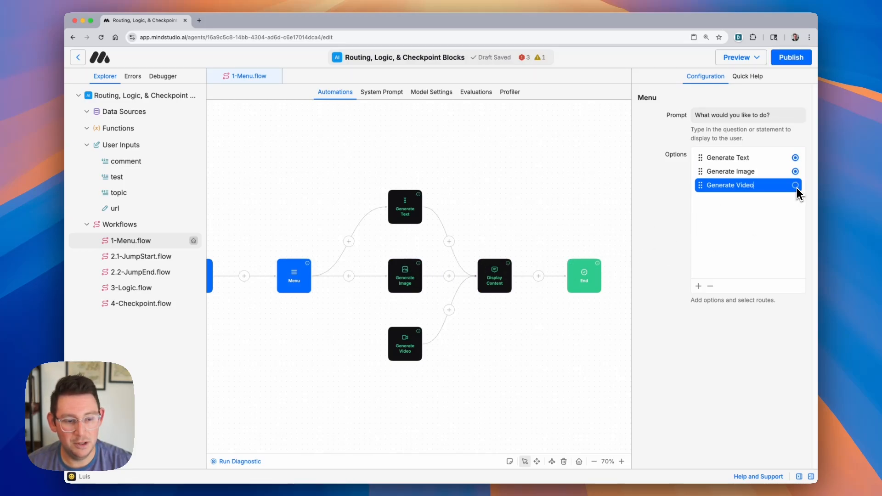
pyautogui.click(400, 342)
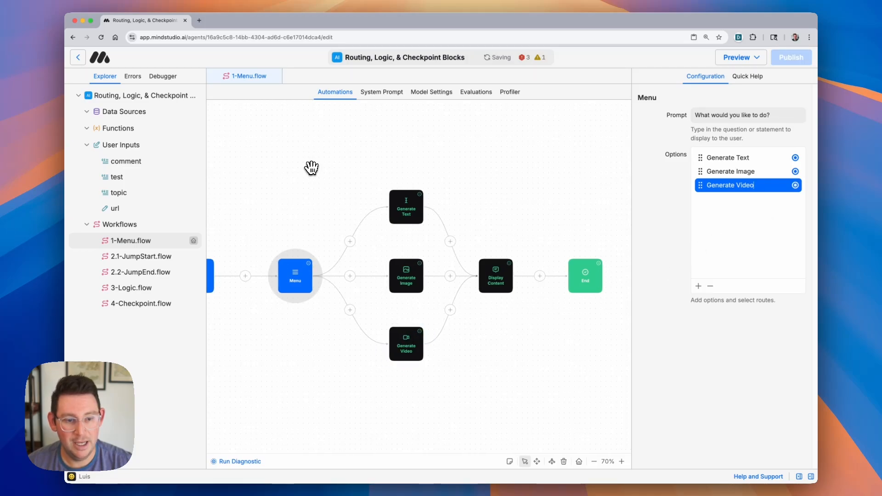
# - Open the draft agent preview and test the menu by choosing Generate Image
pyautogui.hscroll(-3, 311, 168)
pyautogui.click(740, 59)
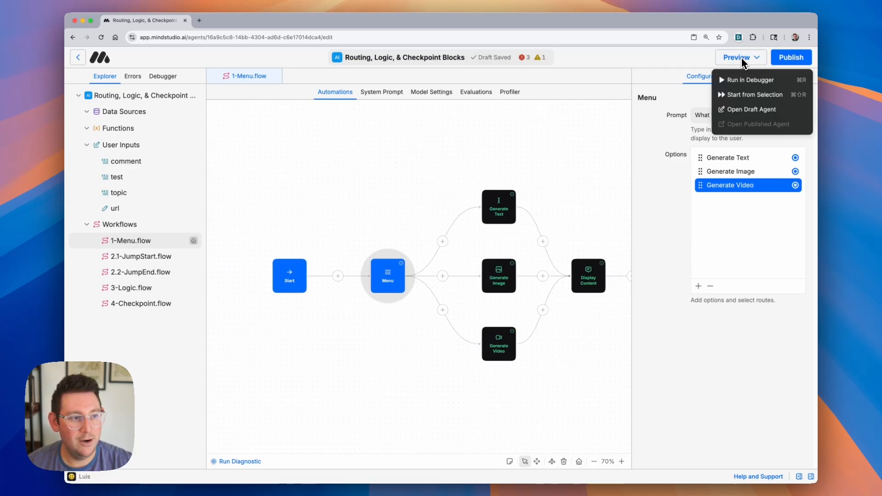
pyautogui.click(741, 110)
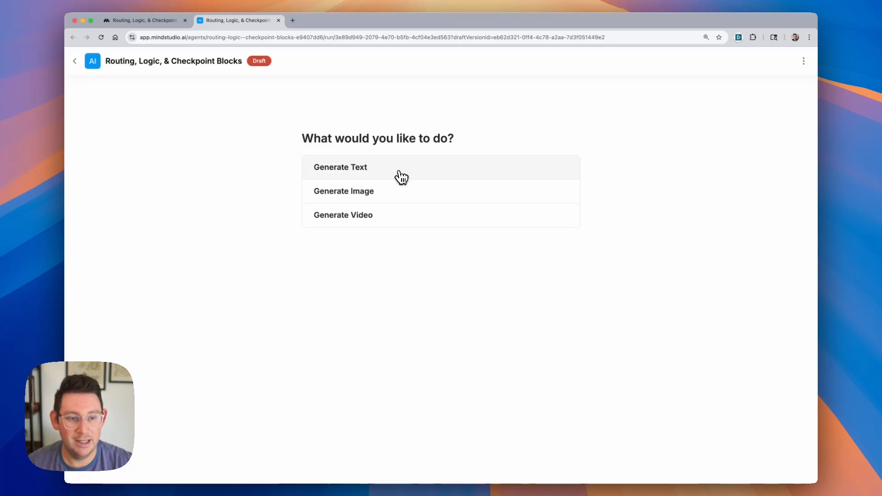
pyautogui.click(395, 198)
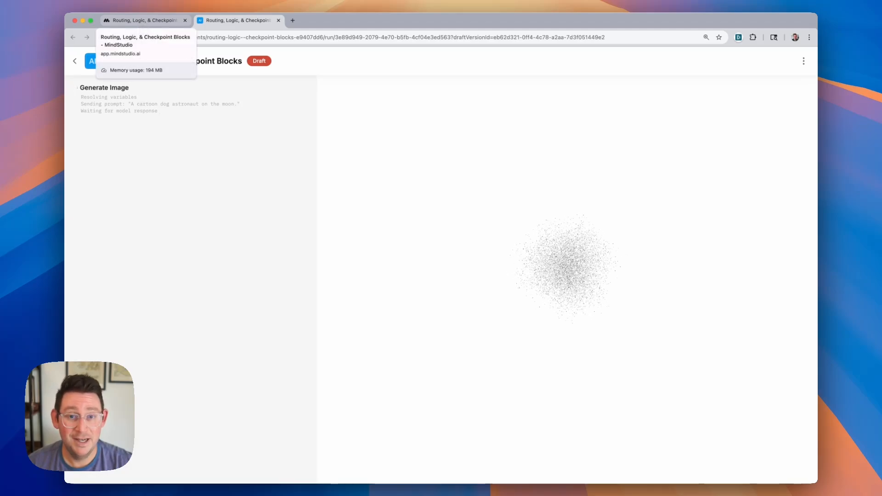
# - Return to the editor tab and open the 2.1-JumpStart.flow workflow
pyautogui.click(142, 20)
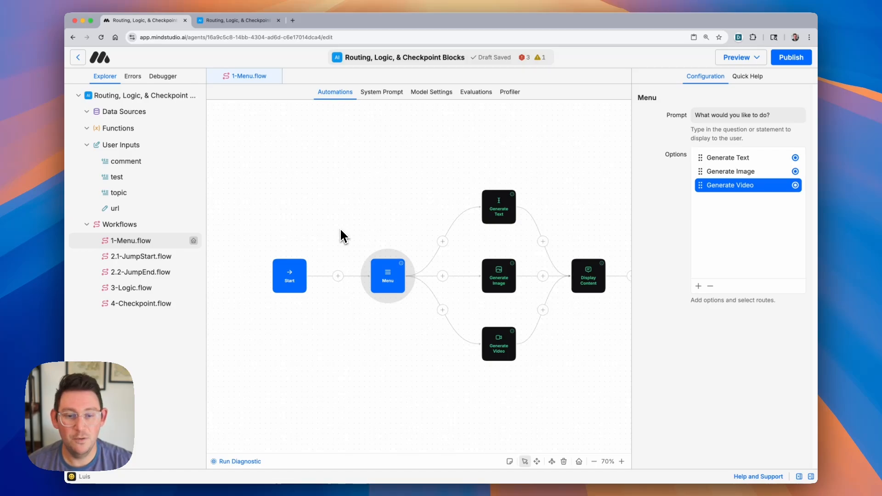
pyautogui.click(146, 259)
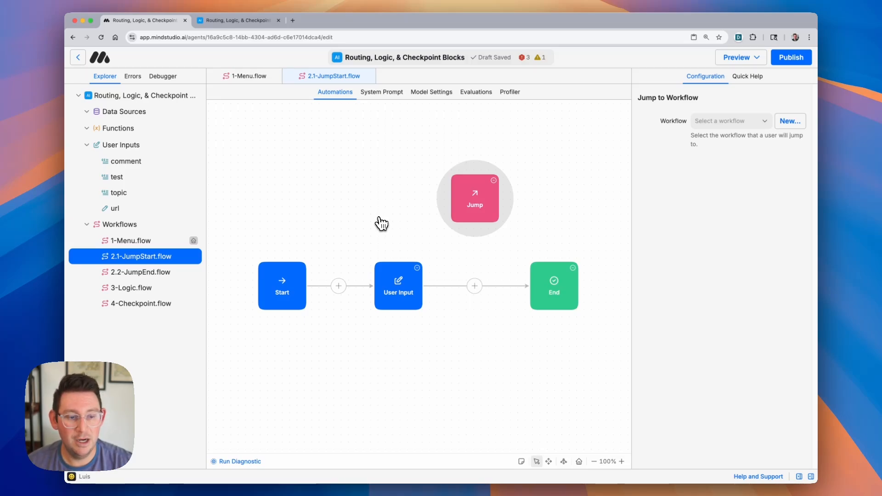
# - Connect the User Input block's output to the Jump block instead of the End block
pyautogui.click(400, 283)
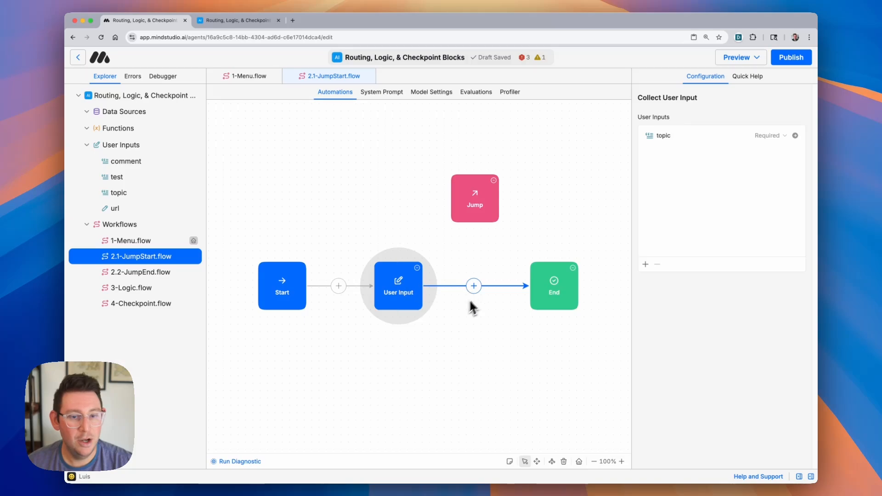
pyautogui.click(472, 263)
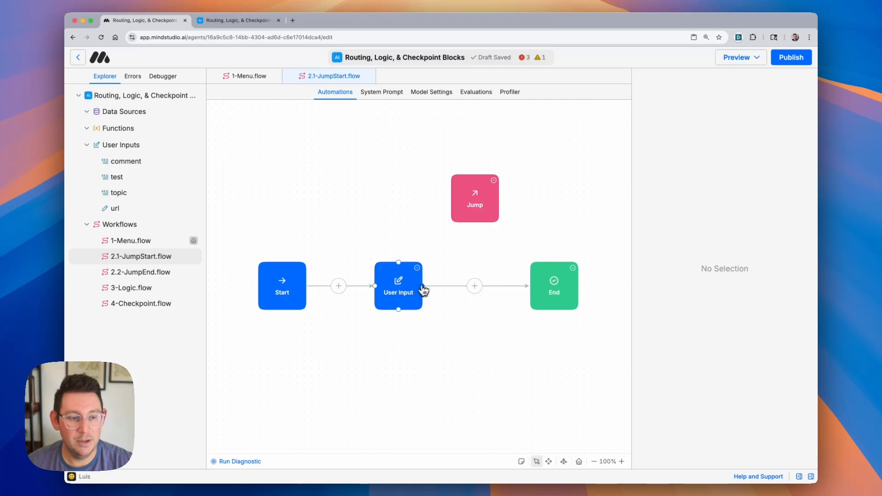
pyautogui.moveTo(423, 287); pyautogui.dragTo(476, 223)
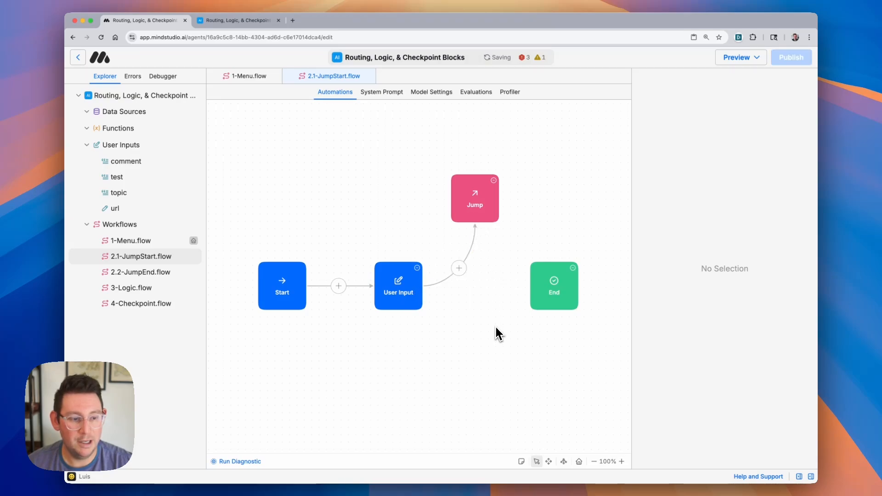
# - Open the 2.2-JumpEnd.flow workflow and examine its Generate Text and Display Content blocks
pyautogui.click(477, 206)
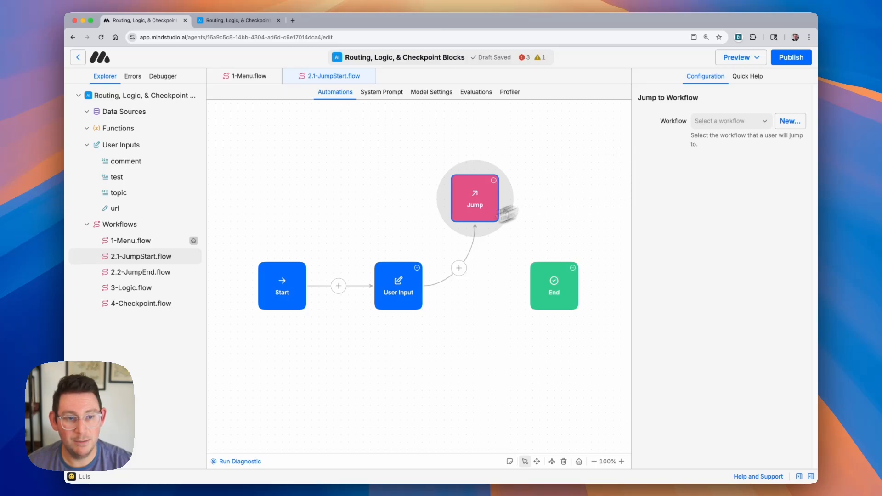
pyautogui.click(170, 274)
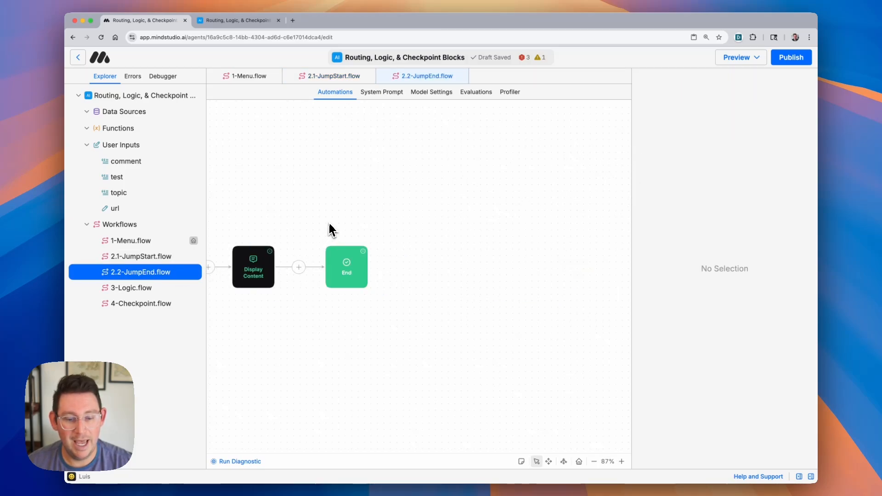
pyautogui.click(379, 282)
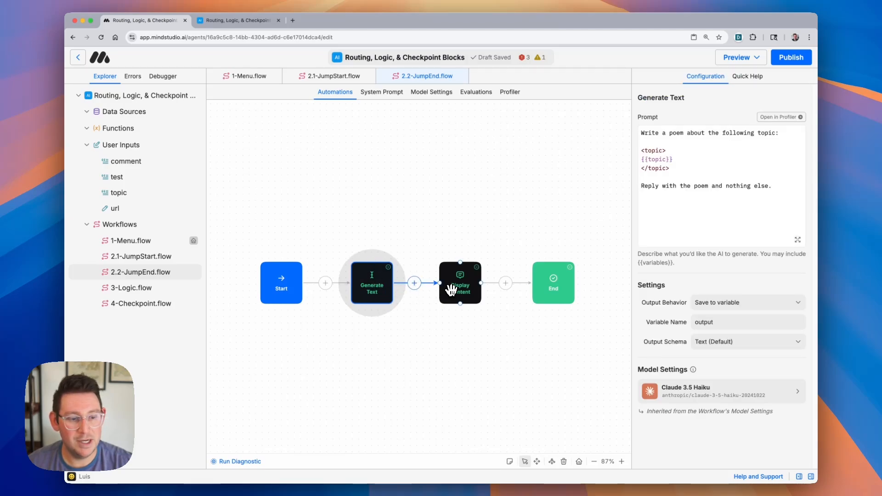
pyautogui.click(453, 291)
pyautogui.click(376, 285)
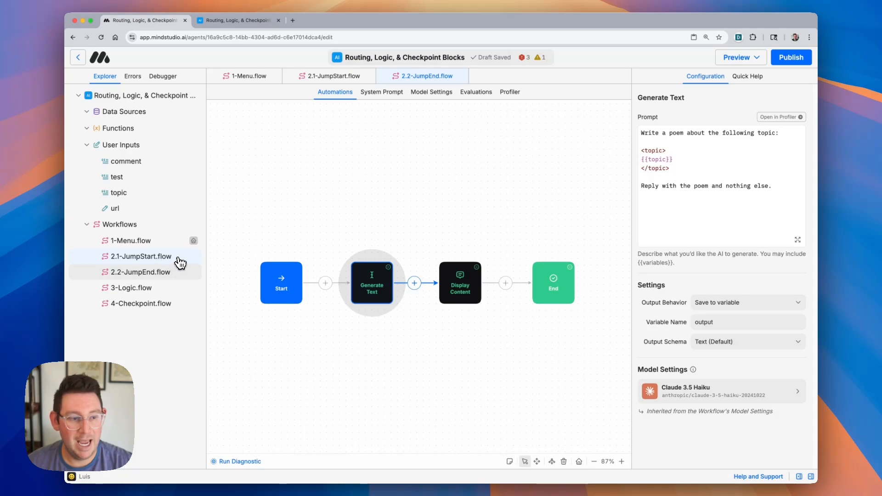
# - In 2.1-JumpStart.flow, set the Jump block's target workflow to 2.2-JumpEnd.flow
pyautogui.click(180, 261)
pyautogui.click(761, 121)
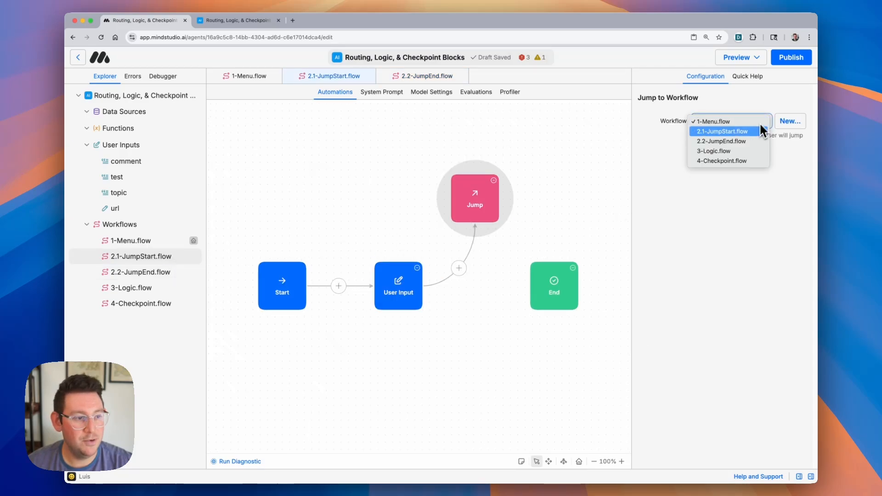
pyautogui.click(754, 140)
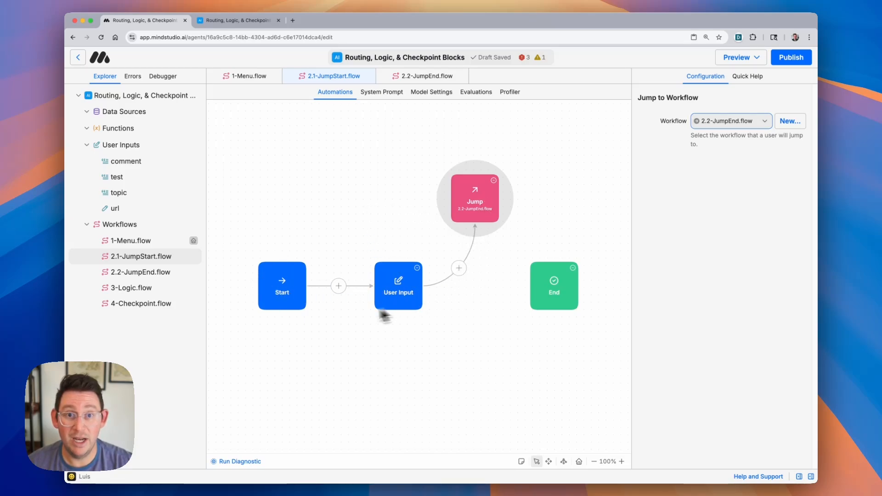
# - Inspect the User Input block's inputs and revisit the 2.2-JumpEnd.flow workflow
pyautogui.click(403, 280)
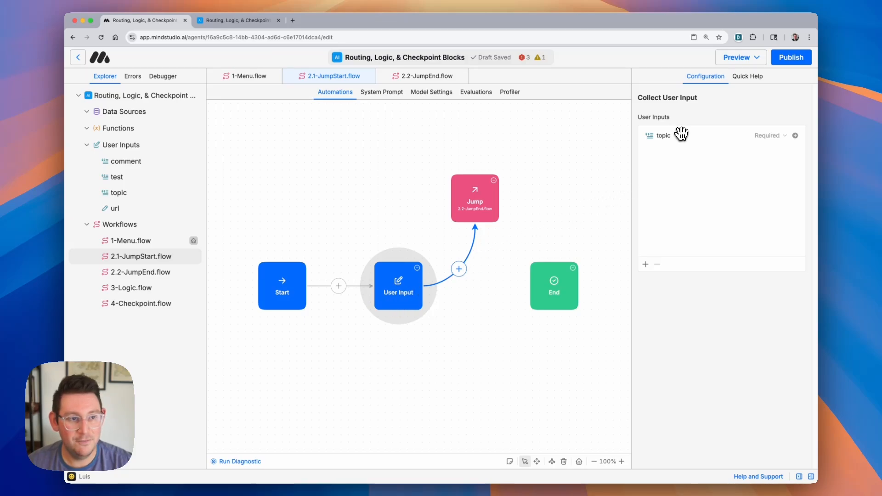
pyautogui.click(177, 274)
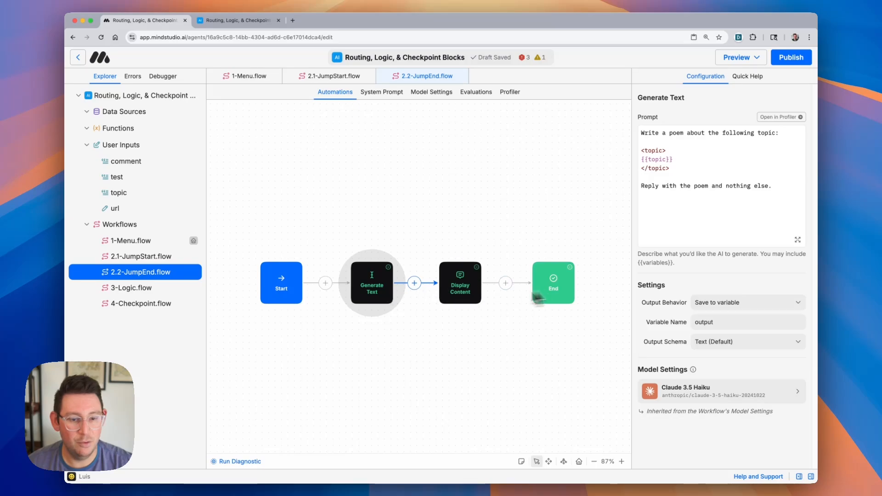
# - Set 2.1-JumpStart.flow as the entry workflow
pyautogui.click(156, 261)
pyautogui.rightClick(157, 259)
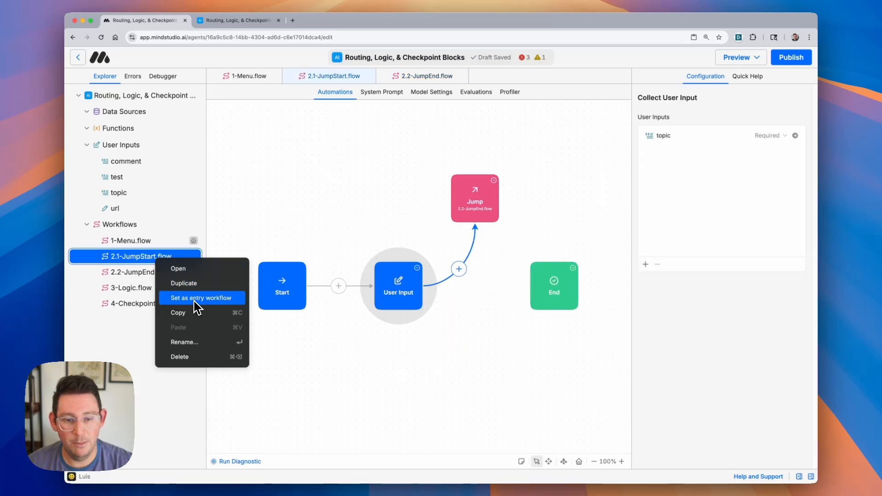
pyautogui.press('Down')
pyautogui.press('Down')
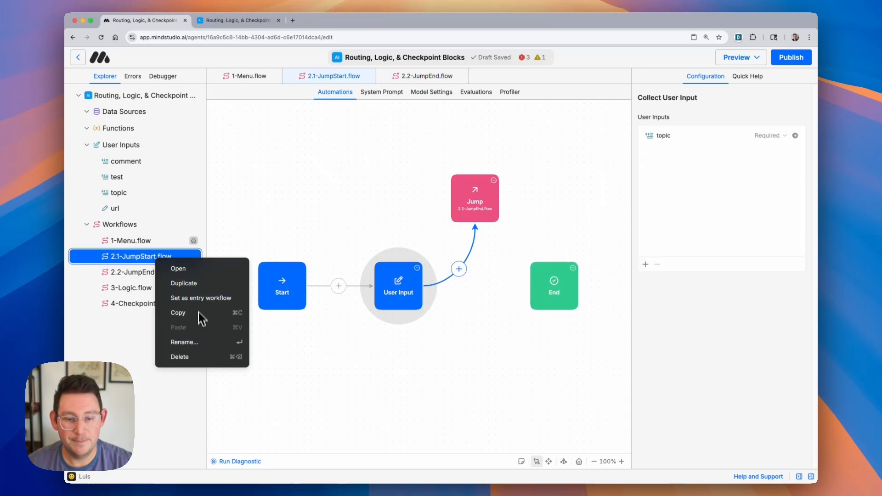
pyautogui.click(199, 299)
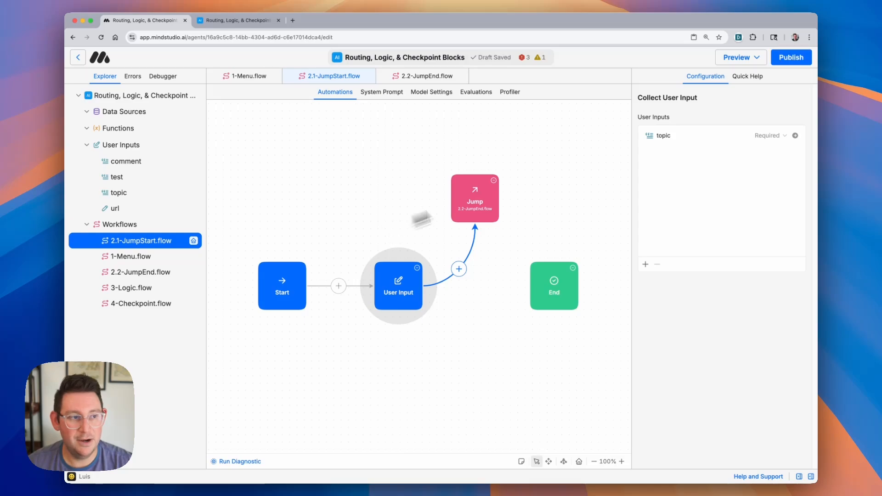
# - Run the draft agent with the poem topic "Dogs in space" and read the generated poem
pyautogui.click(750, 59)
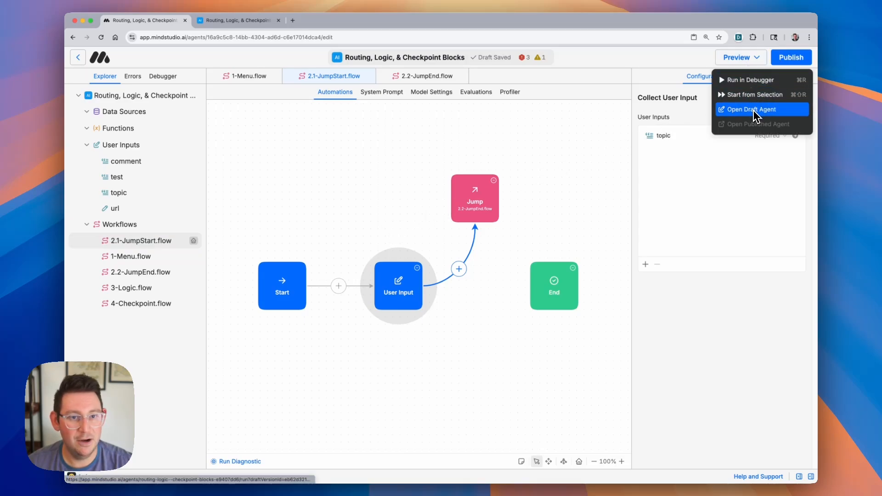
pyautogui.click(756, 114)
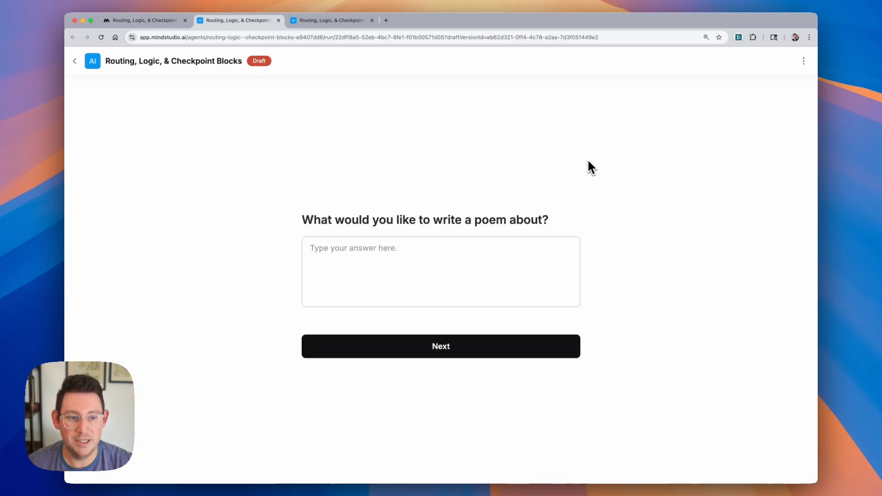
pyautogui.click(477, 261)
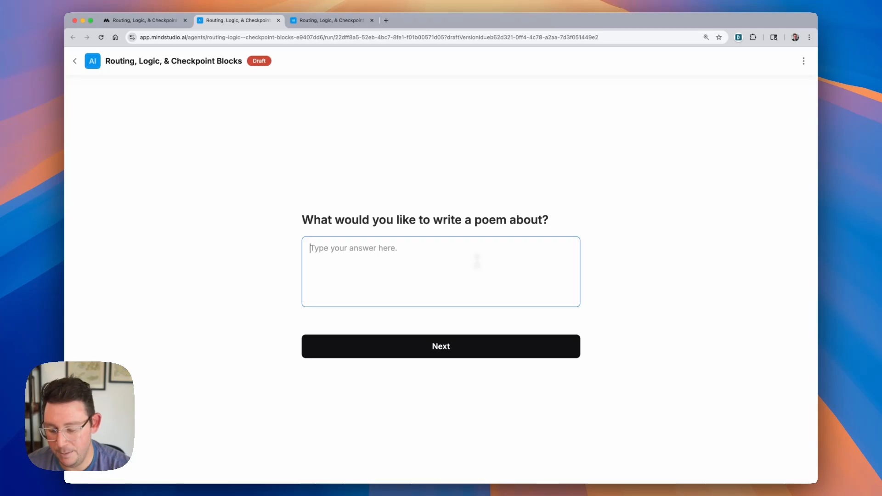
pyautogui.write('Dogs in space')
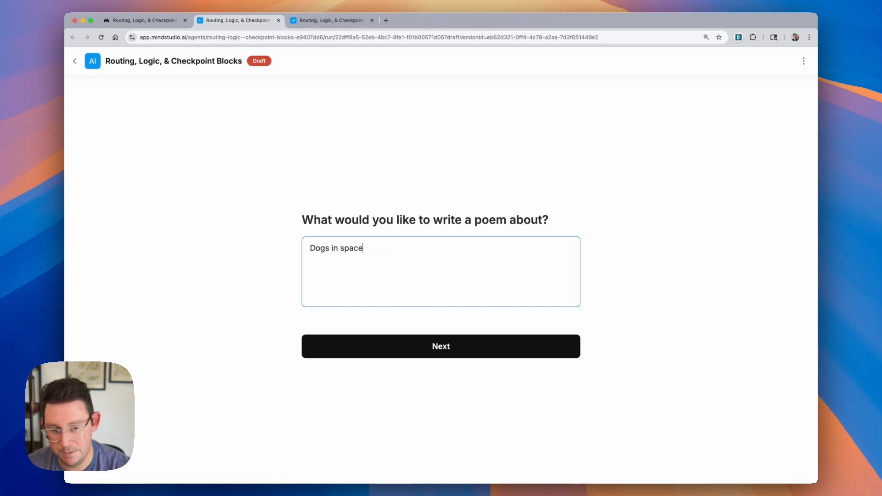
pyautogui.click(543, 347)
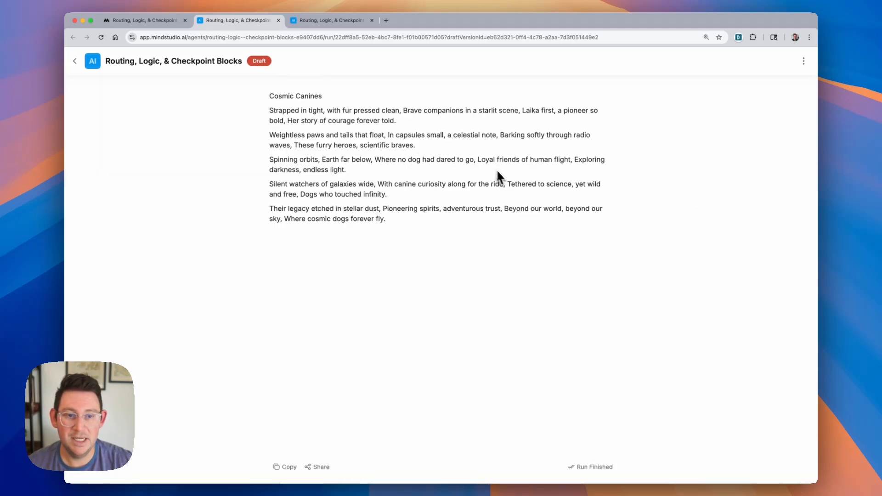
pyautogui.moveTo(280, 99); pyautogui.dragTo(399, 219)
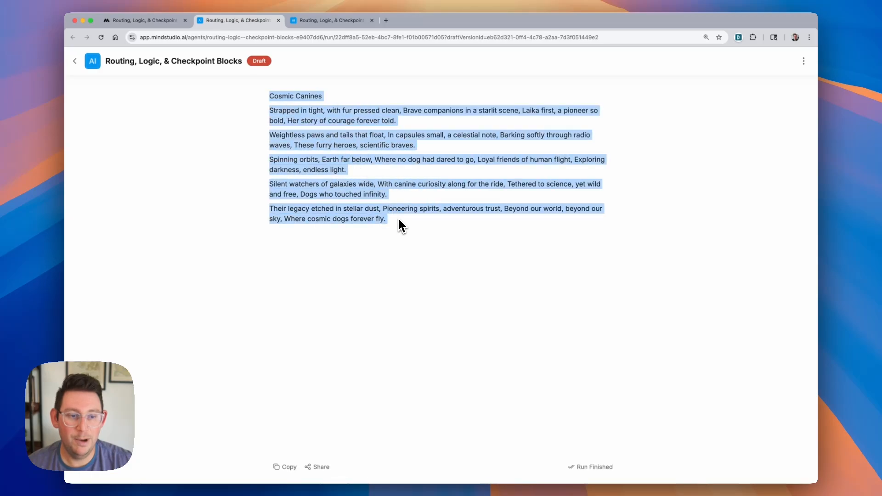
# - Open the latest run in the debugger and examine its log of actions and runtime variables
pyautogui.click(147, 21)
pyautogui.click(166, 80)
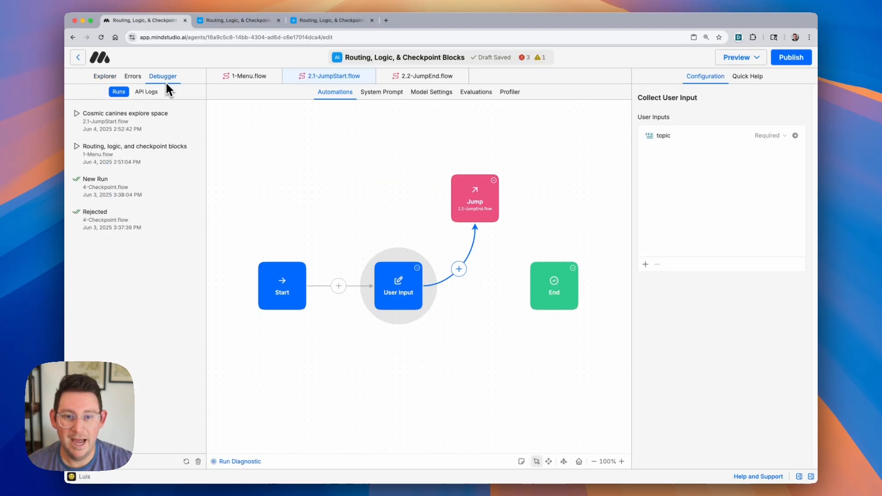
pyautogui.click(168, 119)
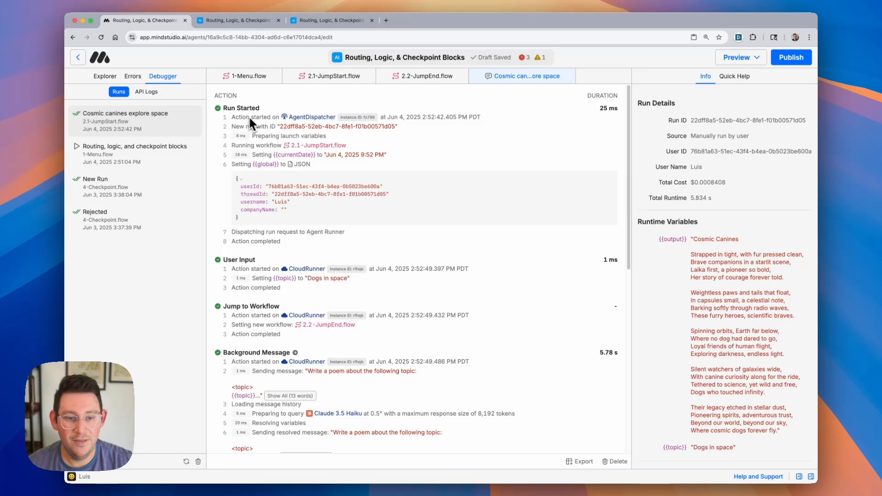
pyautogui.scroll(-3, 285, 281)
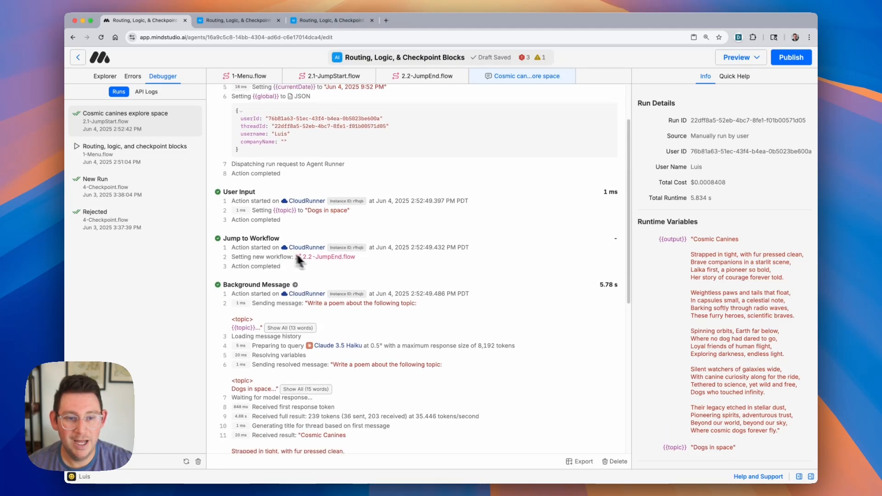
pyautogui.scroll(-1, 316, 270)
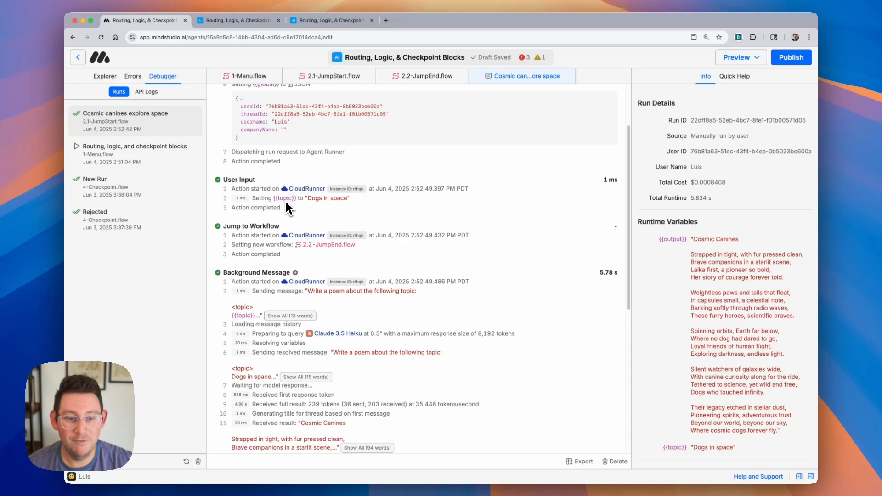
pyautogui.scroll(-3, 290, 230)
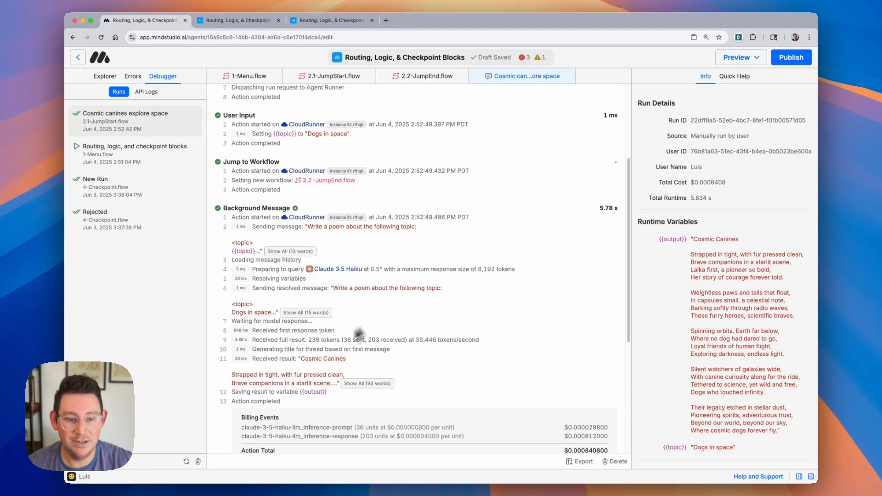
pyautogui.scroll(-4, 333, 293)
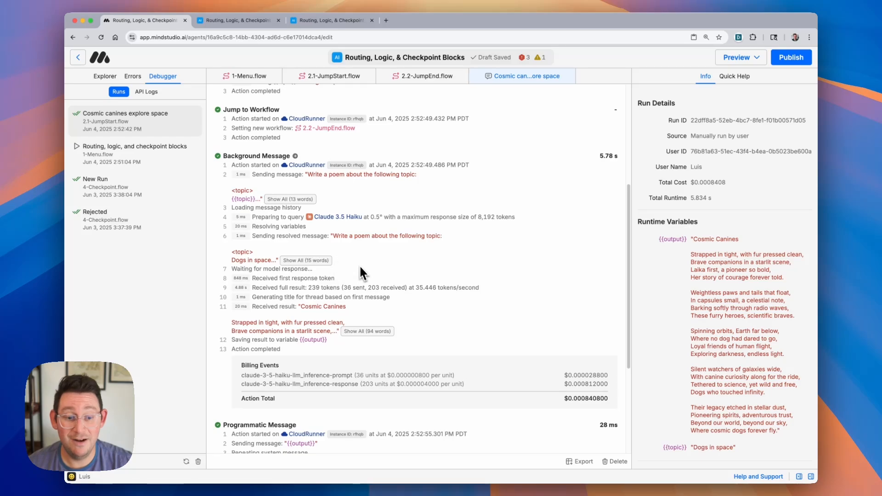
pyautogui.scroll(-8, 360, 268)
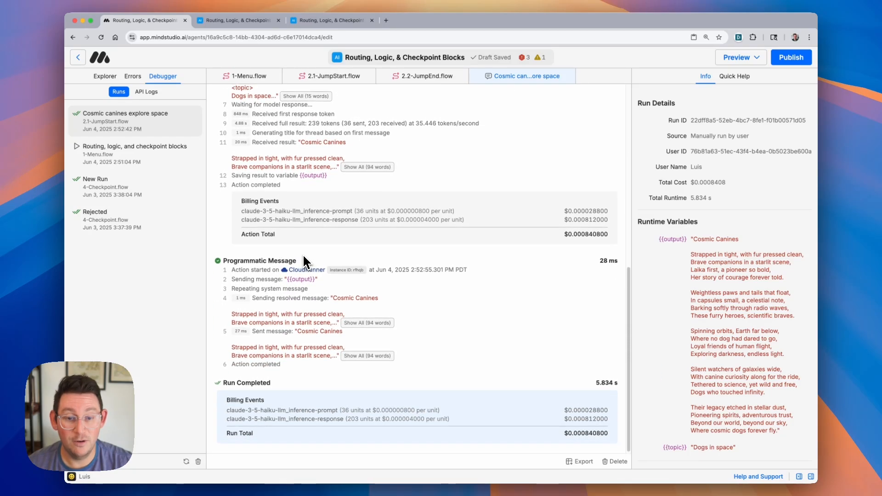
pyautogui.scroll(15, 304, 260)
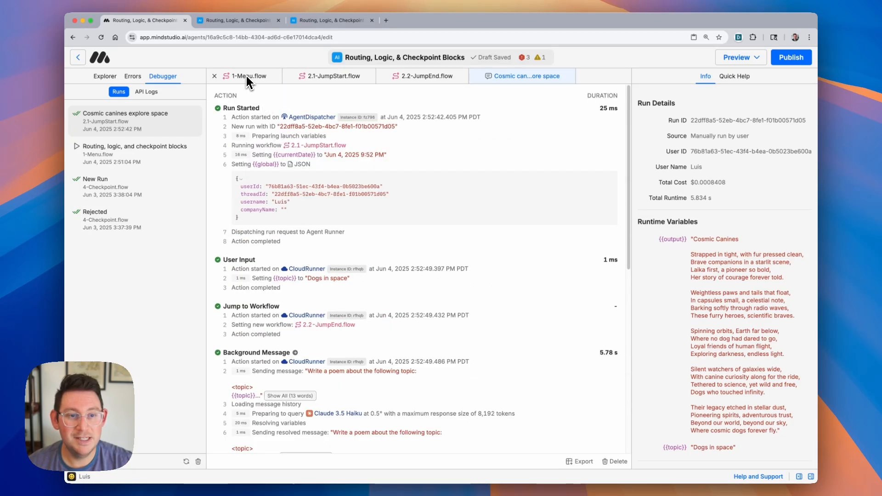
# - Open 3-Logic.flow and examine its User Input, Logic and two Display Content blocks
pyautogui.click(105, 76)
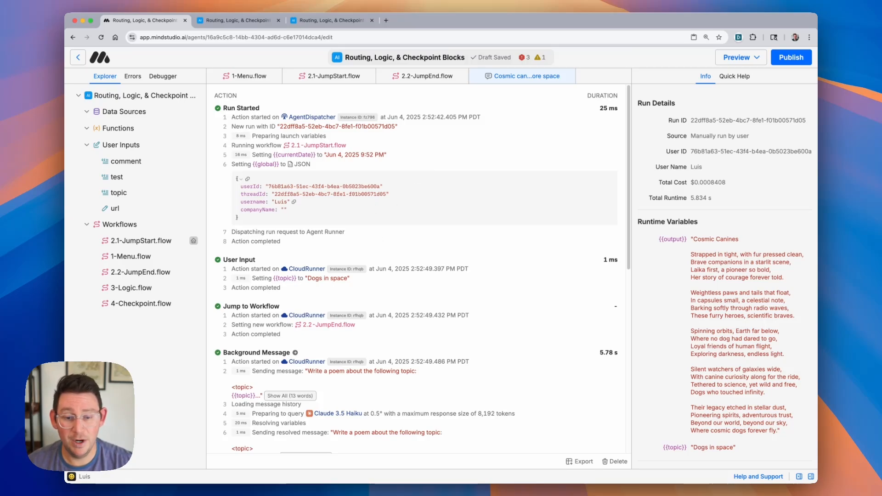
pyautogui.click(166, 290)
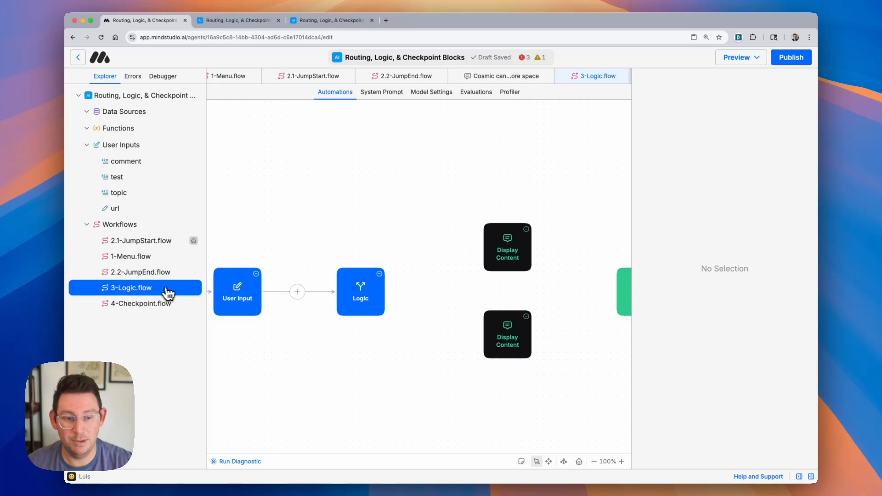
pyautogui.scroll(5, 361, 311)
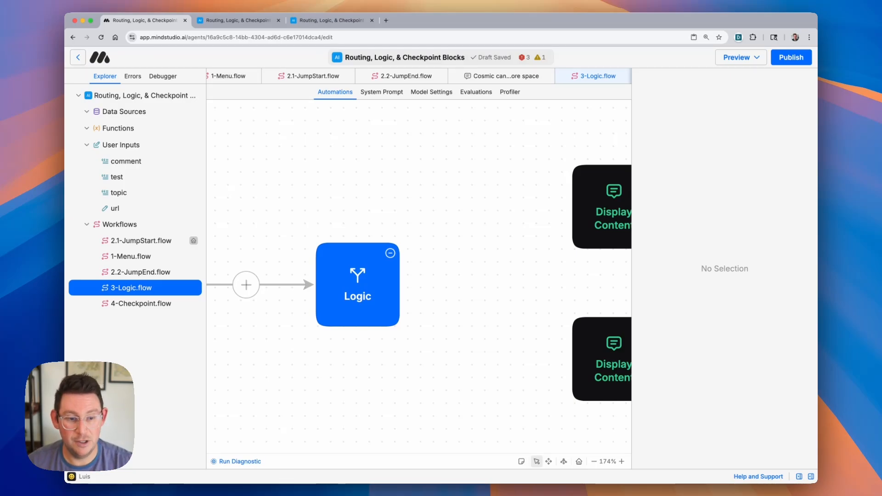
pyautogui.scroll(-8, 346, 175)
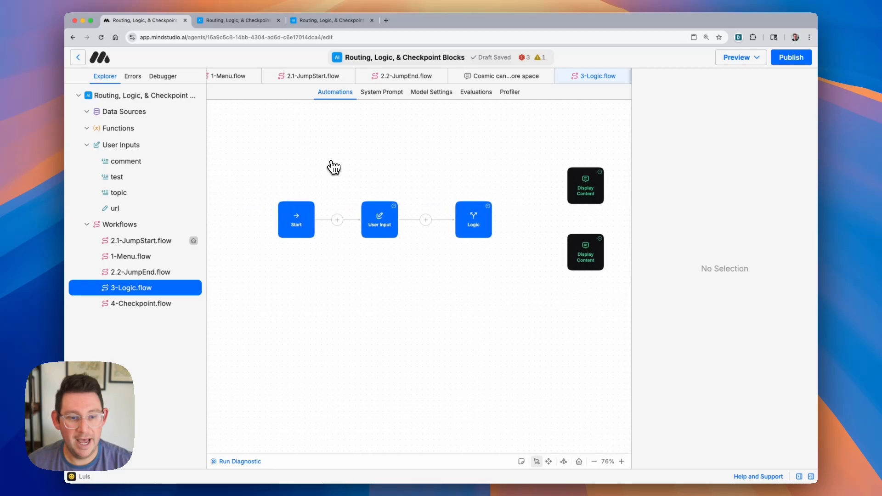
pyautogui.hscroll(7, 334, 168)
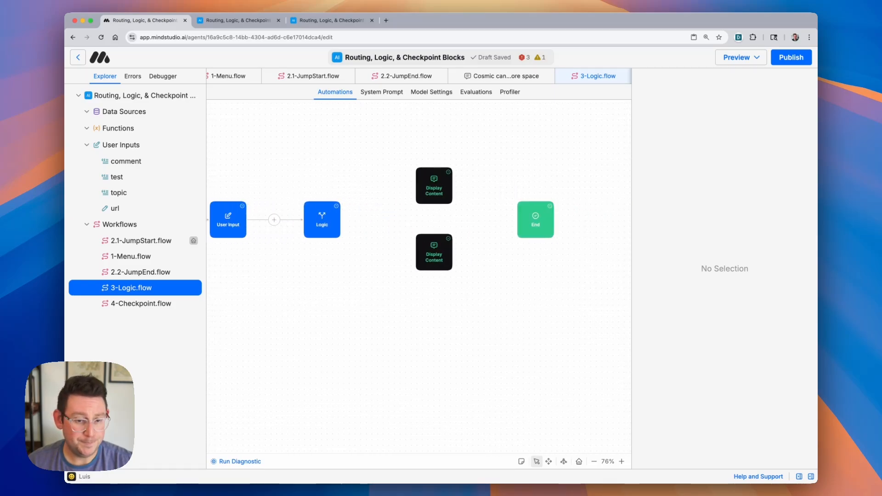
pyautogui.hscroll(-7, 335, 168)
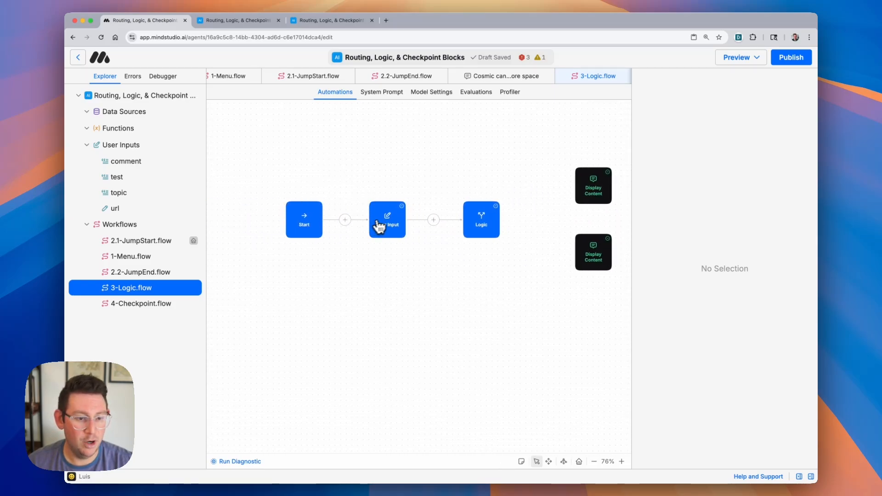
pyautogui.click(380, 226)
pyautogui.hscroll(6, 387, 167)
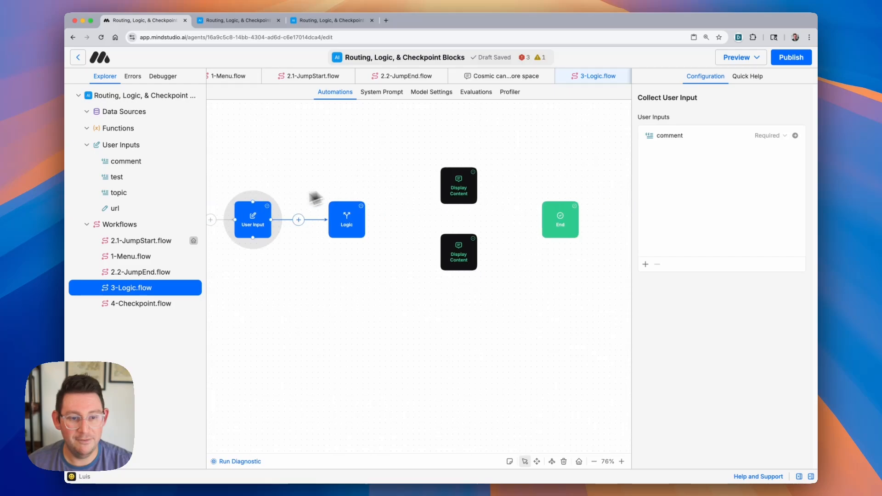
pyautogui.click(358, 227)
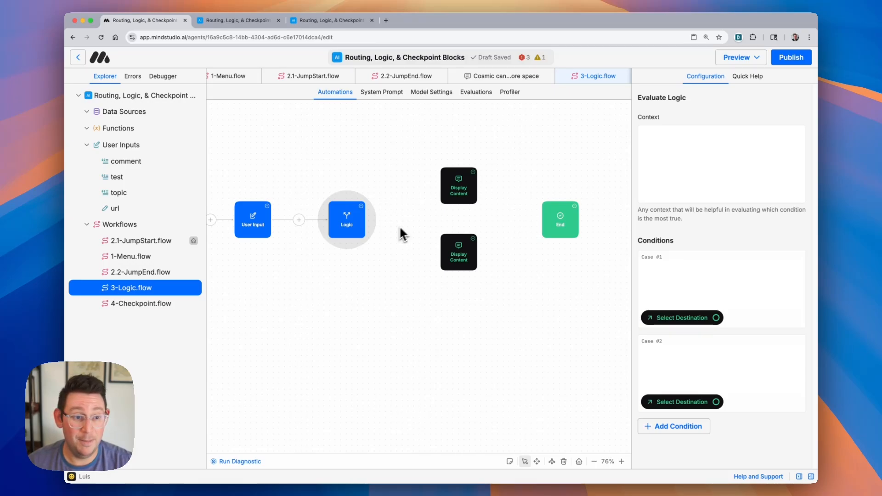
pyautogui.click(462, 185)
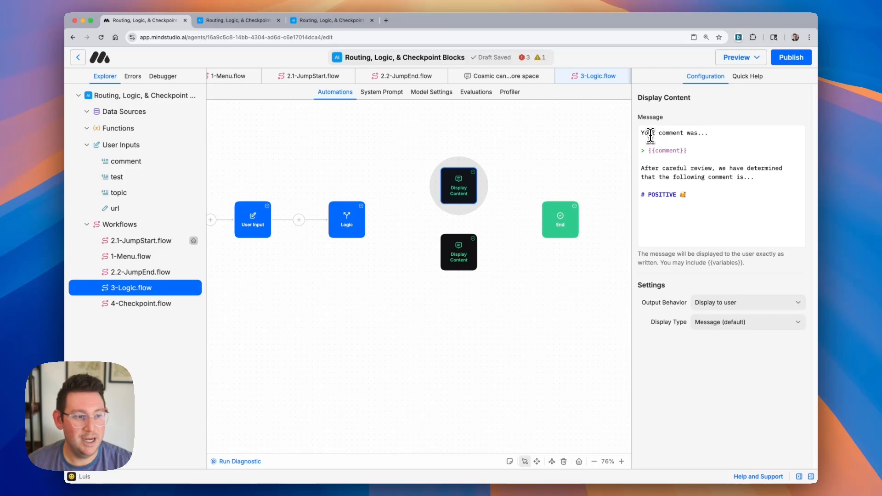
pyautogui.moveTo(643, 134); pyautogui.dragTo(675, 228)
pyautogui.click(458, 252)
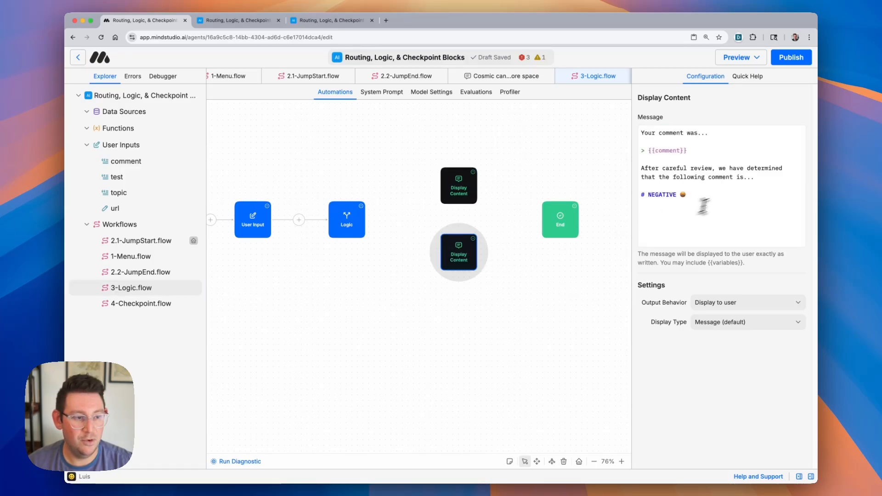
pyautogui.moveTo(713, 195); pyautogui.dragTo(656, 134)
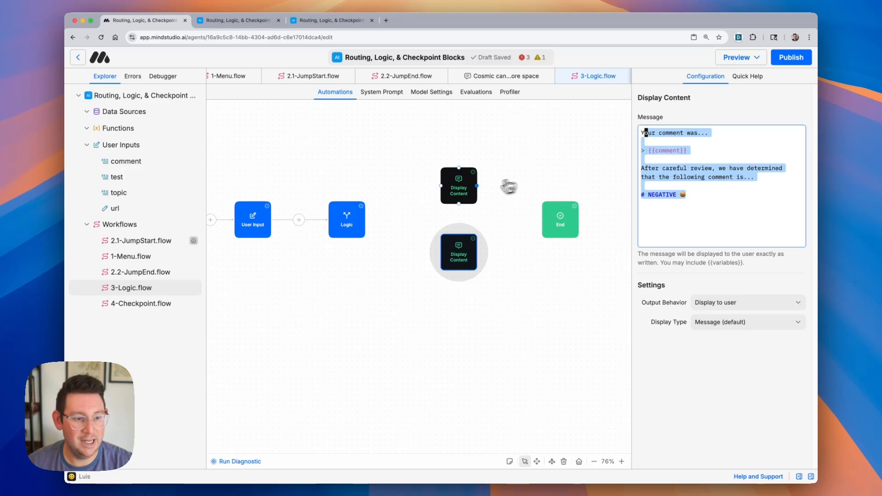
# - Connect both Display Content blocks to the End block
pyautogui.moveTo(477, 186); pyautogui.dragTo(545, 213)
pyautogui.moveTo(481, 255); pyautogui.dragTo(544, 216)
# - Select the Logic block and enter context telling it to judge whether a presented comment is overall positive or negative
pyautogui.scroll(10, 324, 213)
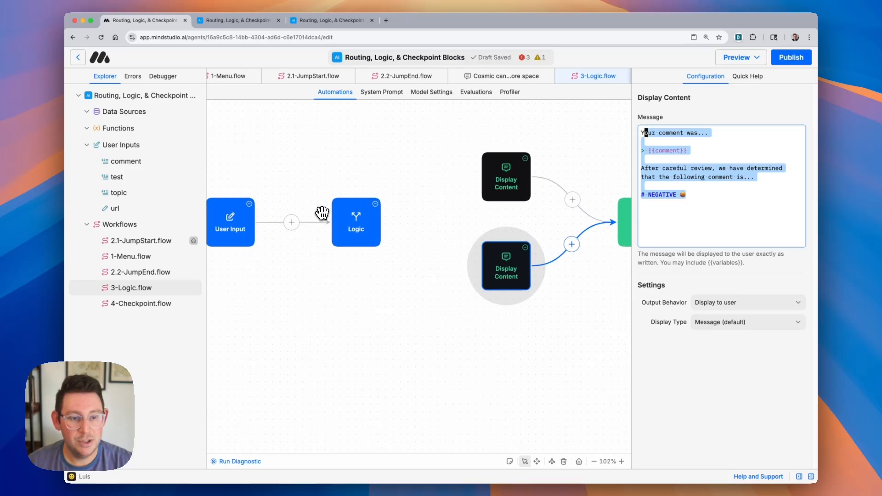
pyautogui.scroll(-5, 324, 213)
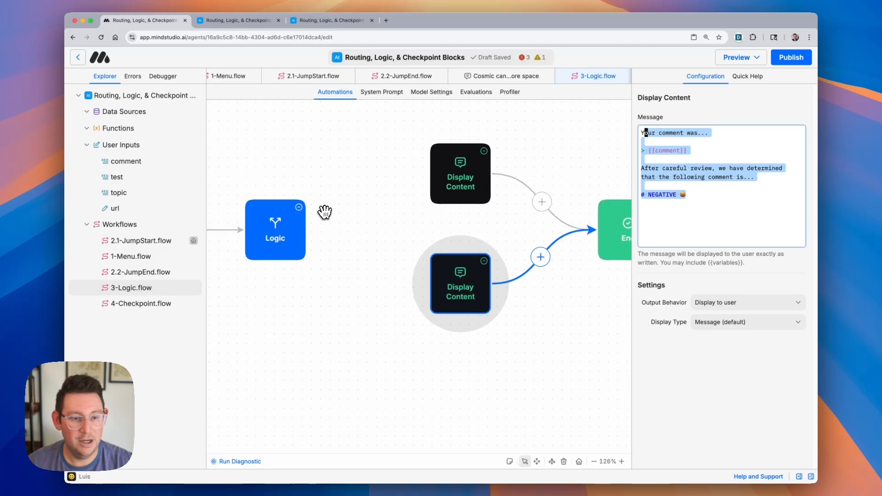
pyautogui.click(264, 242)
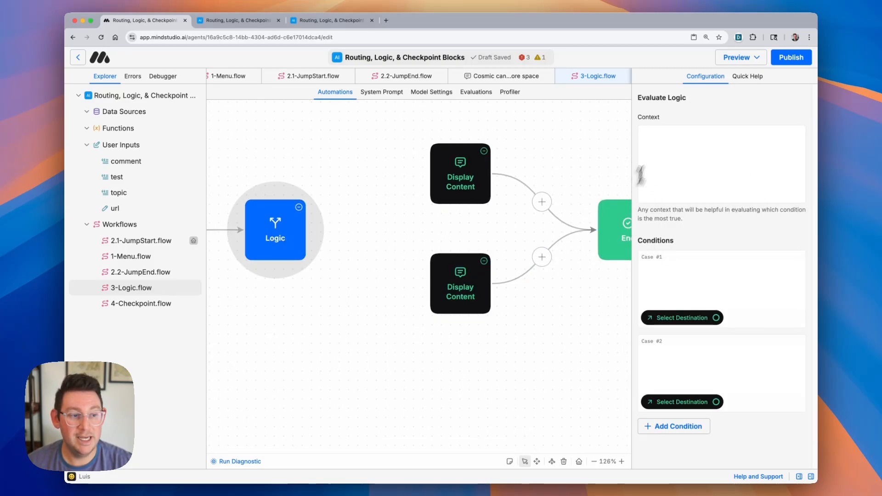
pyautogui.click(698, 171)
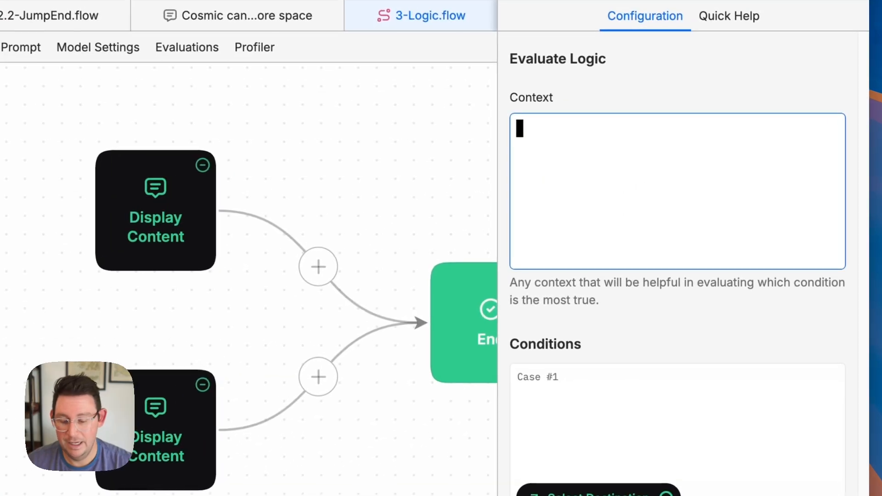
pyautogui.write('You i')
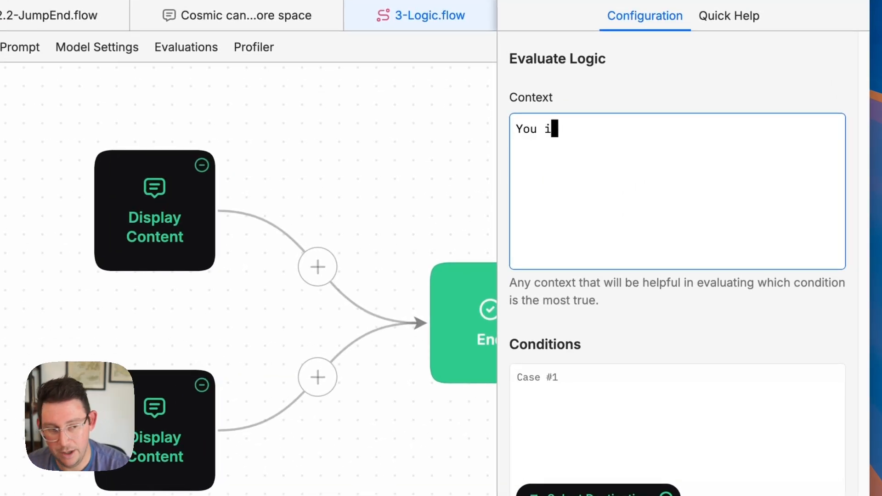
pyautogui.press('BackSpace')
pyautogui.write('will be pr')
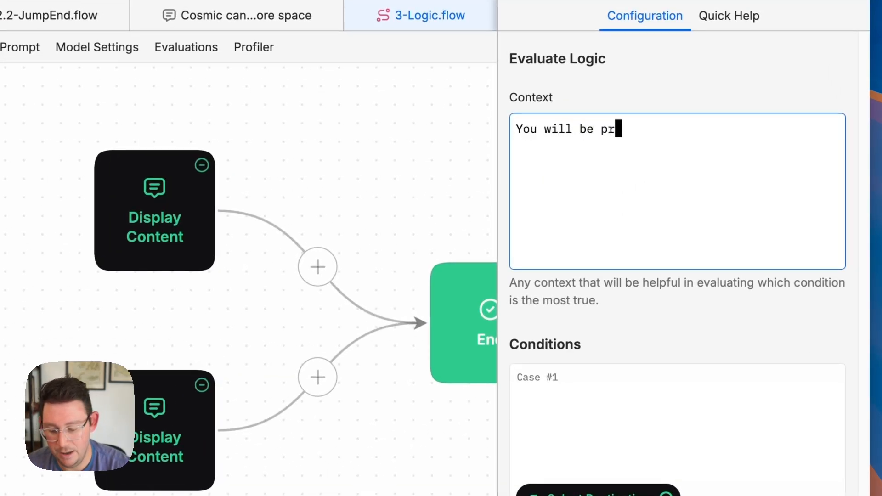
pyautogui.write('esented with a c')
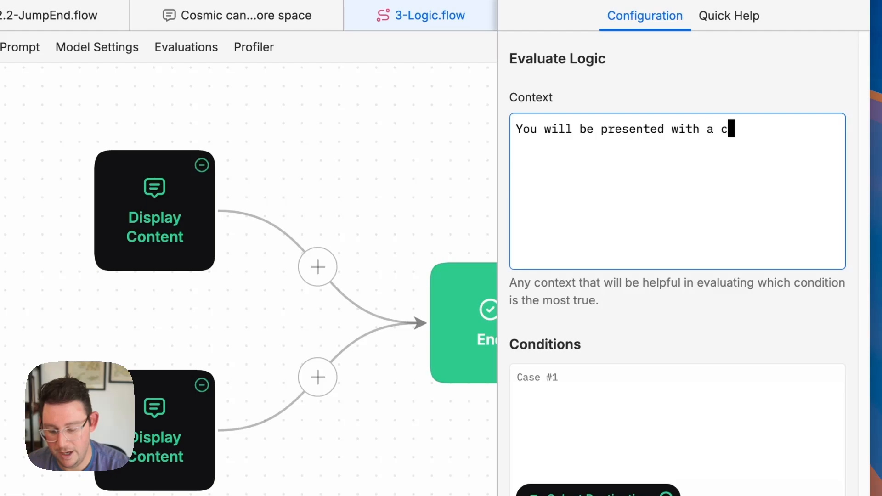
pyautogui.write('omment. Your ')
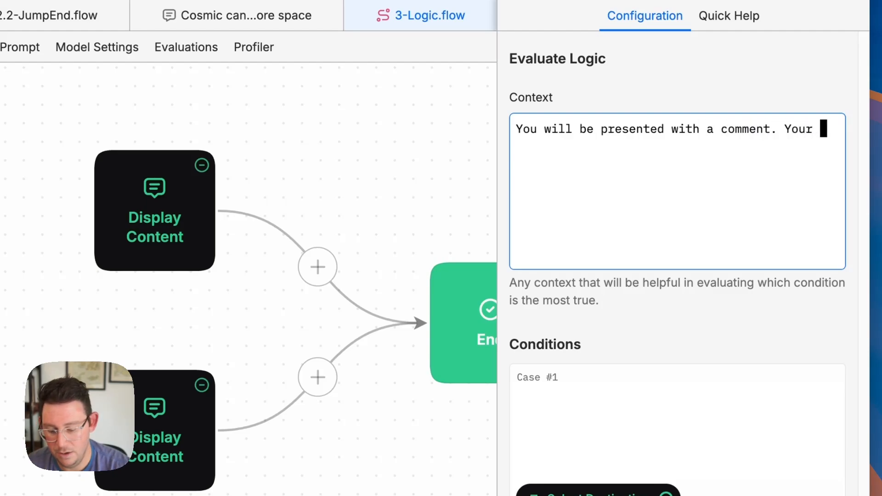
pyautogui.write('task is to d')
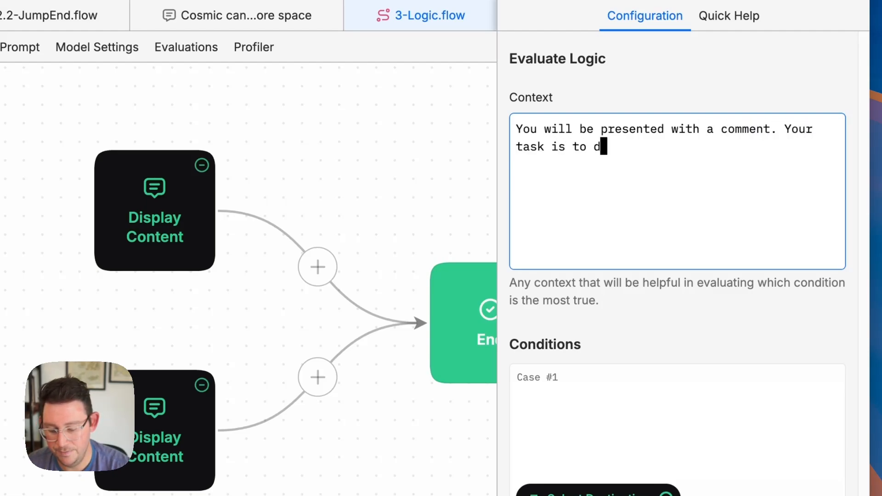
pyautogui.write('etermine whet')
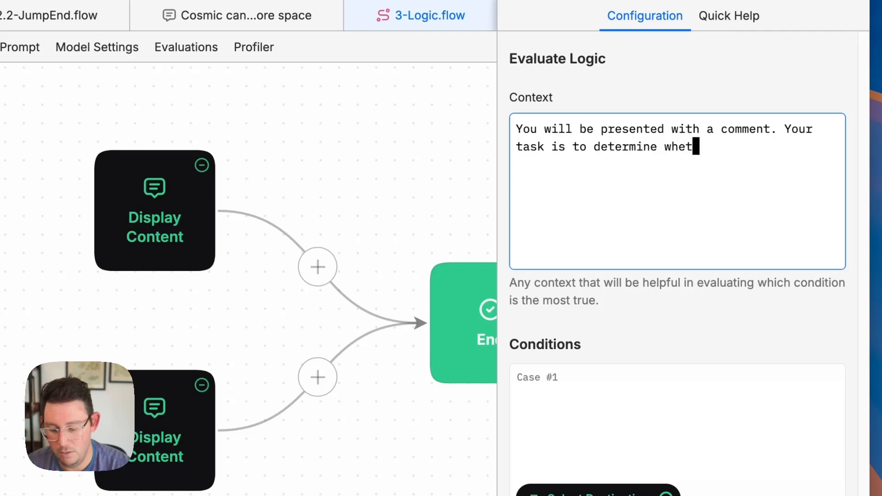
pyautogui.write('her or not t')
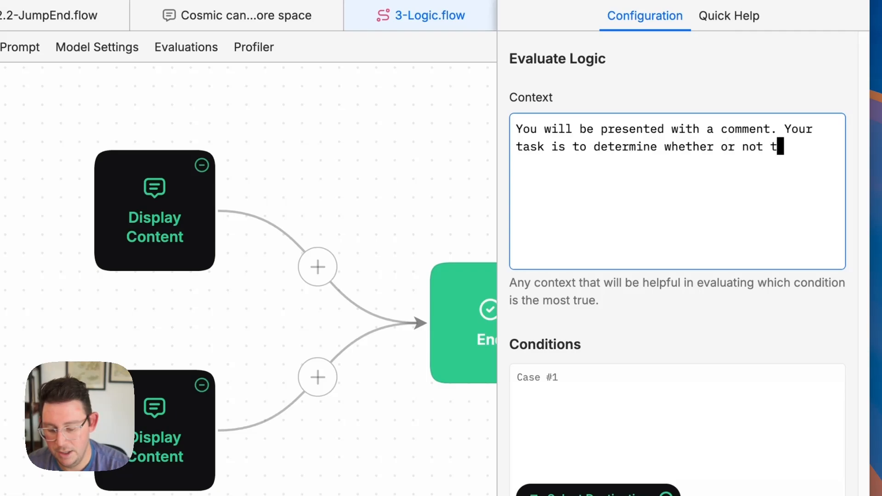
pyautogui.write('he comment ')
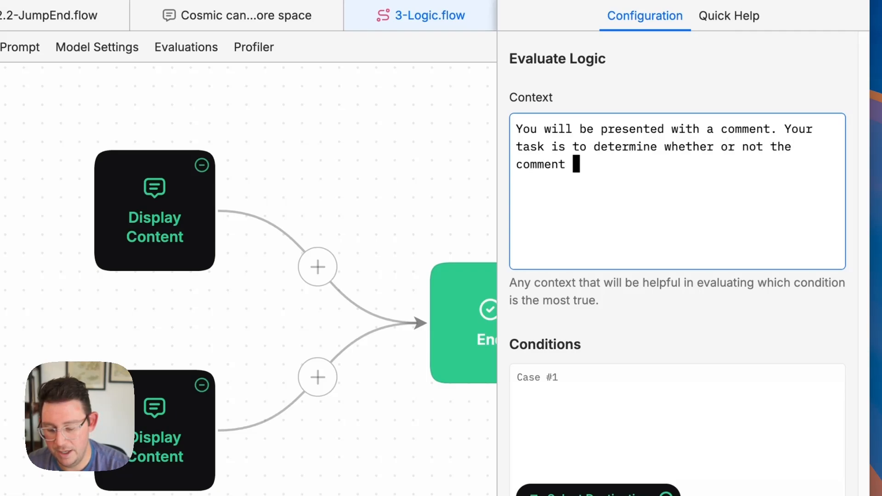
pyautogui.write('overall is positive or')
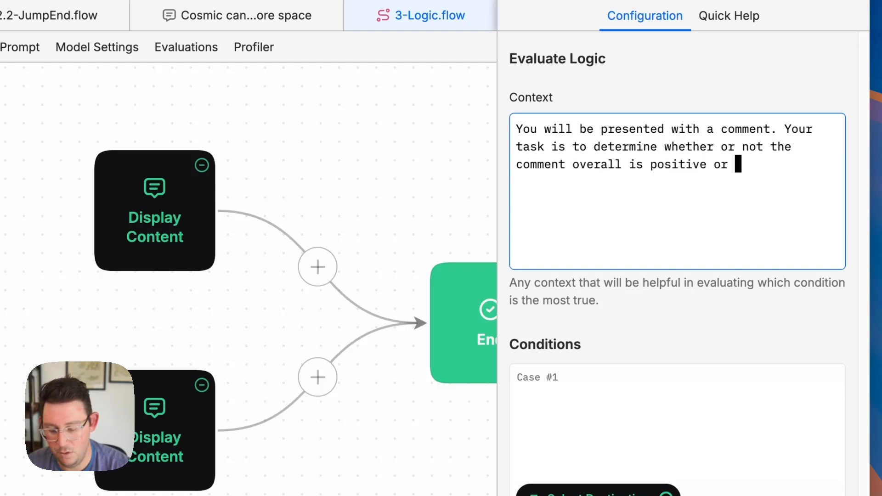
pyautogui.write(' negative.')
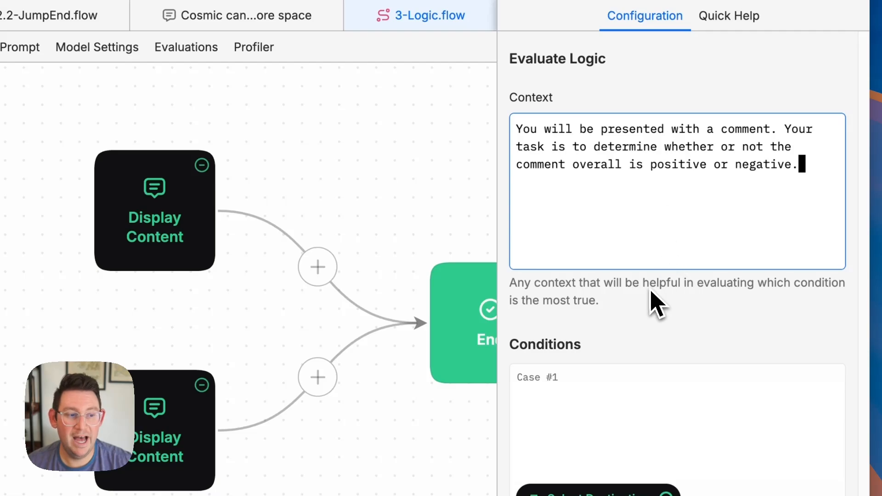
# - In Case #1, wrap the {{comment}} variable between <comment> and </comment> tags
pyautogui.click(596, 393)
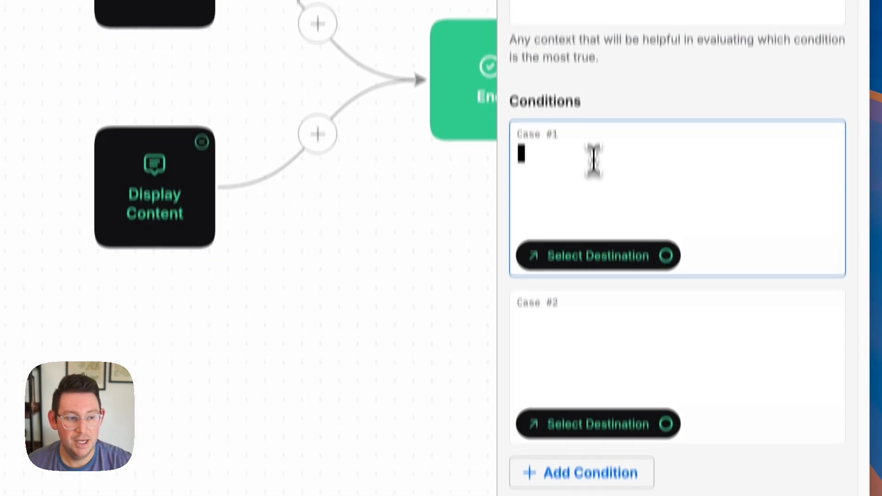
pyautogui.write('<<')
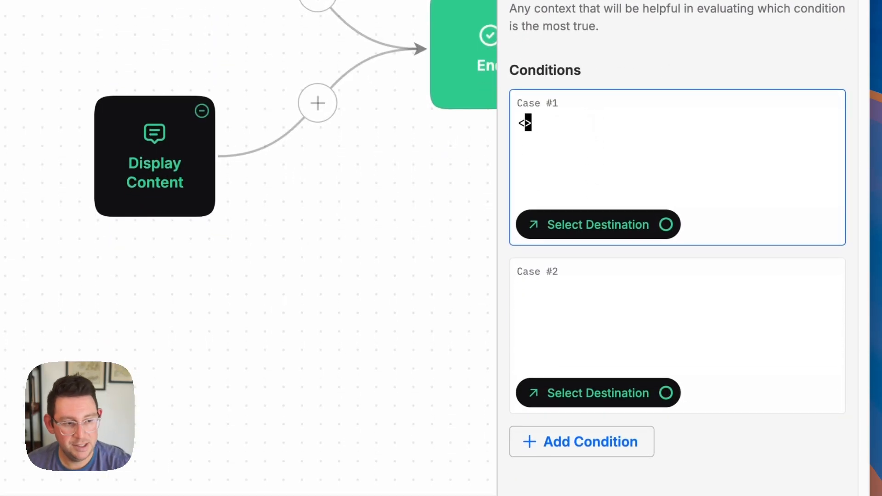
pyautogui.write('omment')
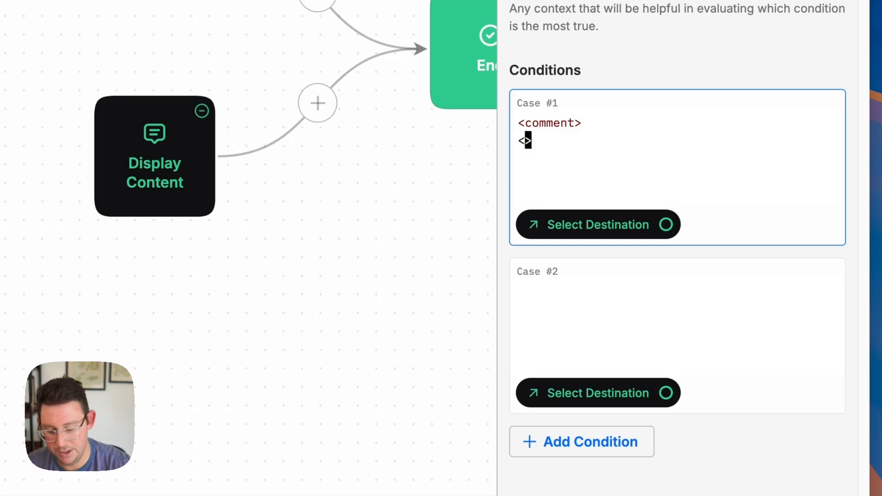
pyautogui.write('<.comment')
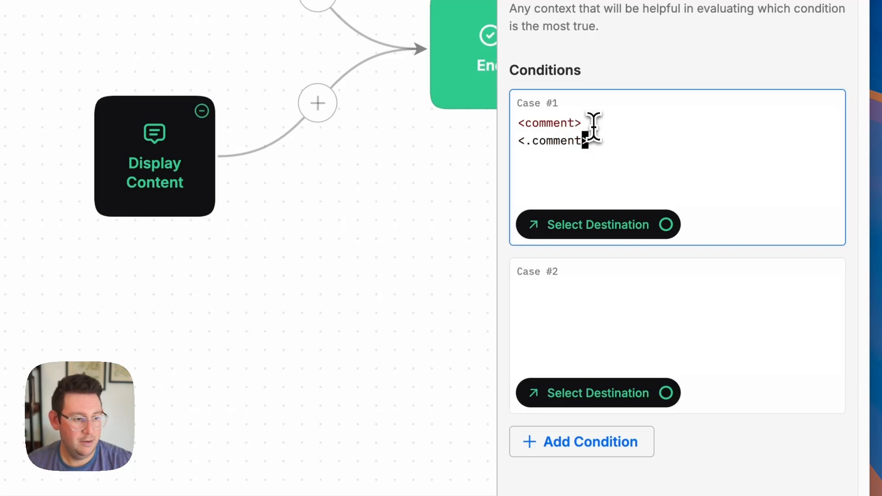
pyautogui.click(536, 142)
pyautogui.press('BackSpace')
pyautogui.write('/')
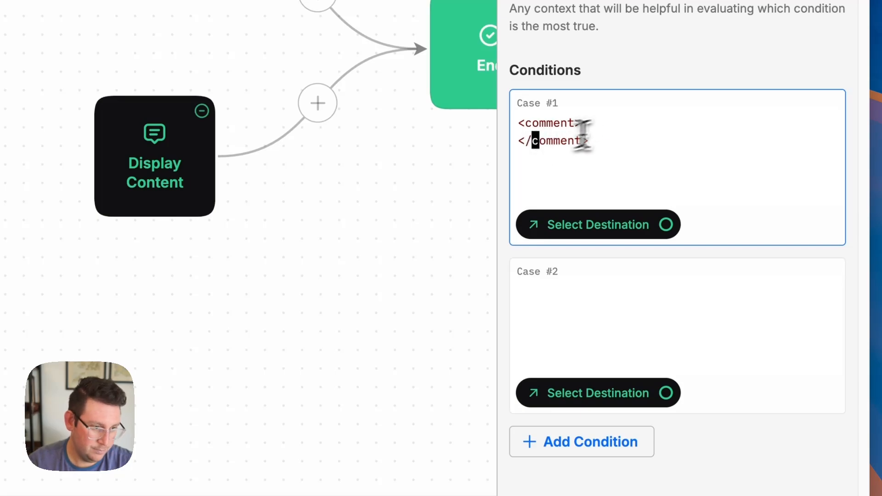
pyautogui.click(624, 128)
pyautogui.press('Return')
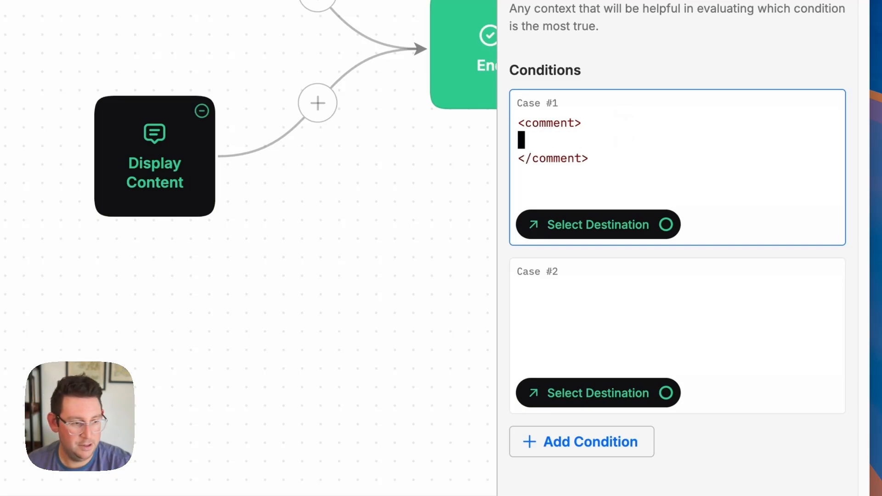
pyautogui.write('{{')
pyautogui.press('Return')
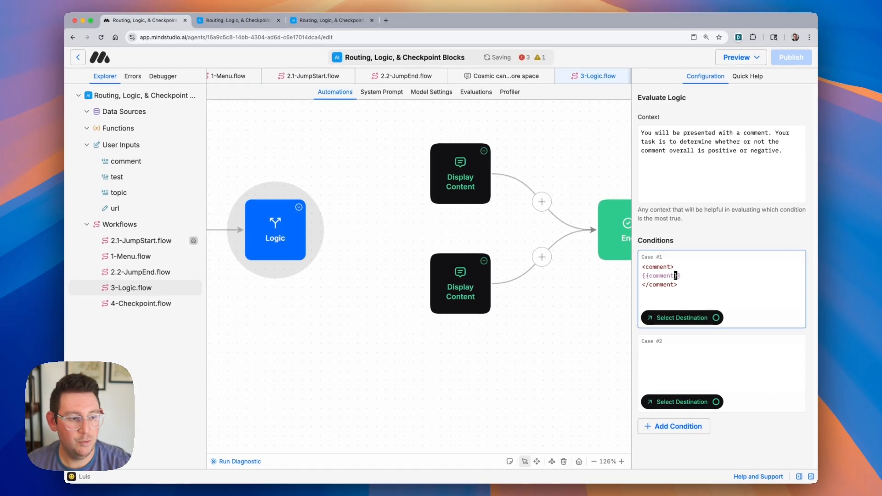
# - Add the line "The comment is POSITIVE" below the tagged comment in Case #1
pyautogui.hscroll(-4, 375, 256)
pyautogui.hscroll(3, 375, 258)
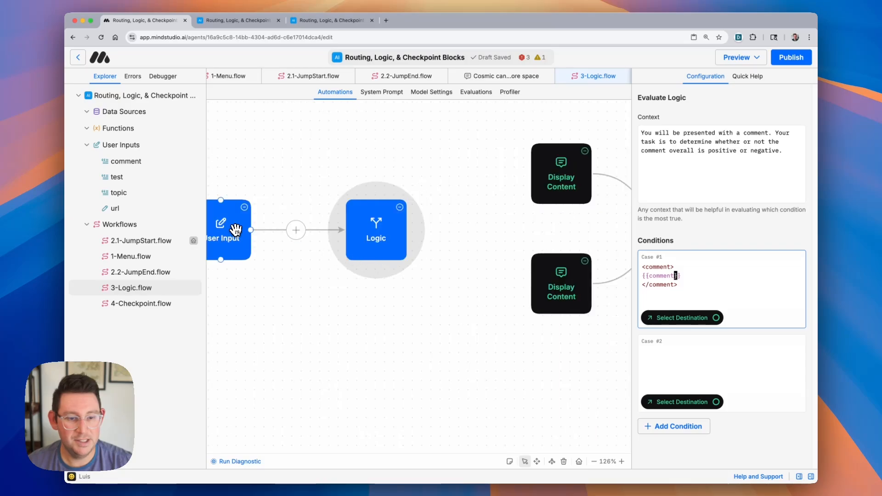
pyautogui.click(233, 228)
pyautogui.click(397, 245)
pyautogui.hscroll(4, 451, 263)
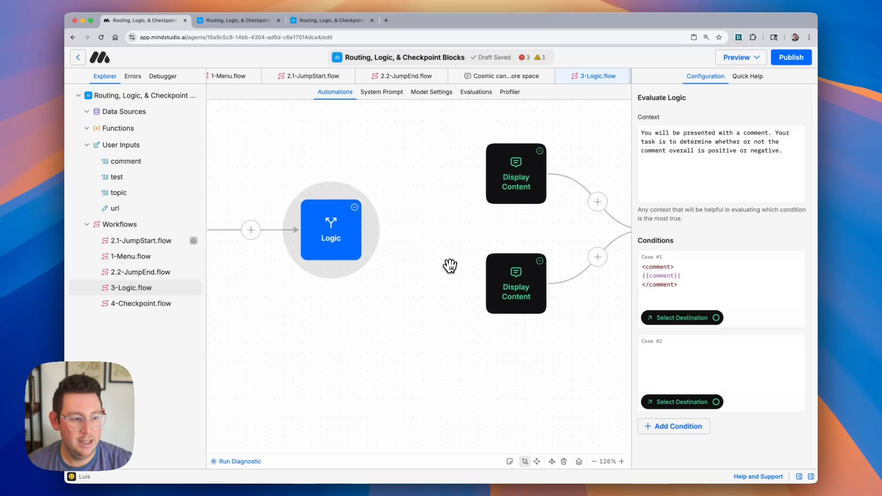
pyautogui.click(656, 299)
pyautogui.press('Return')
pyautogui.press('Return')
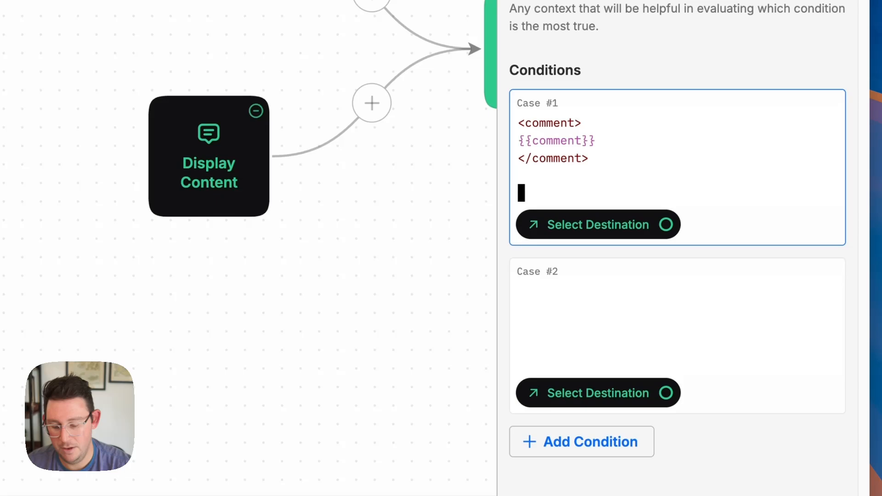
pyautogui.write('The ')
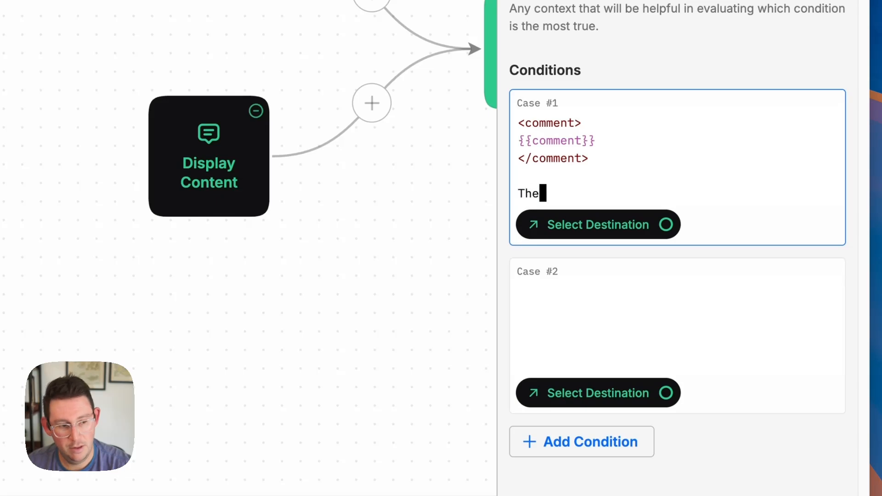
pyautogui.write('comment')
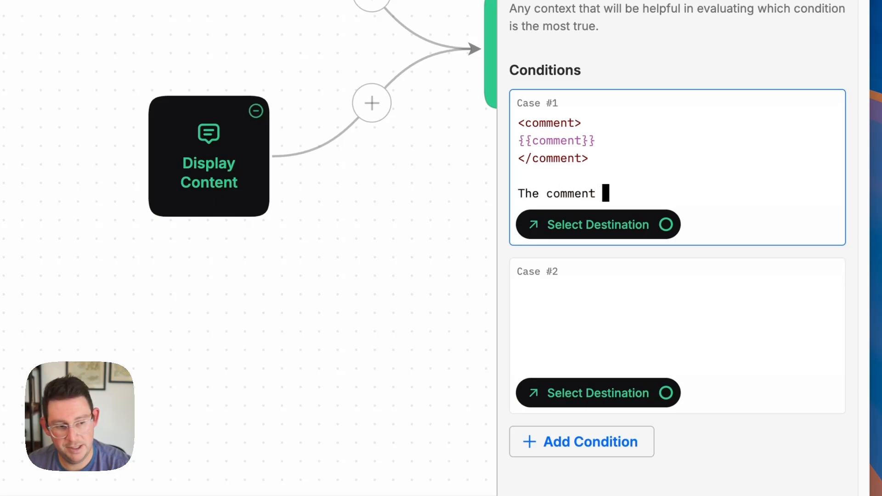
pyautogui.write(' is POSITI')
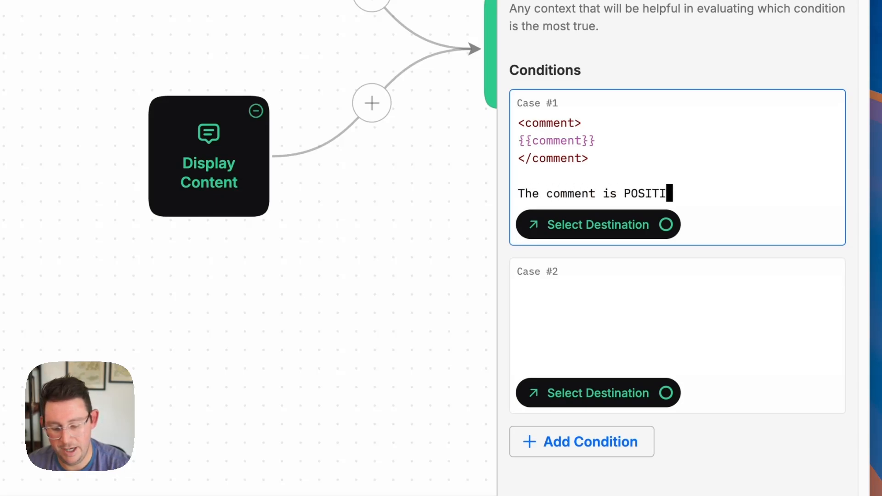
pyautogui.write('VE')
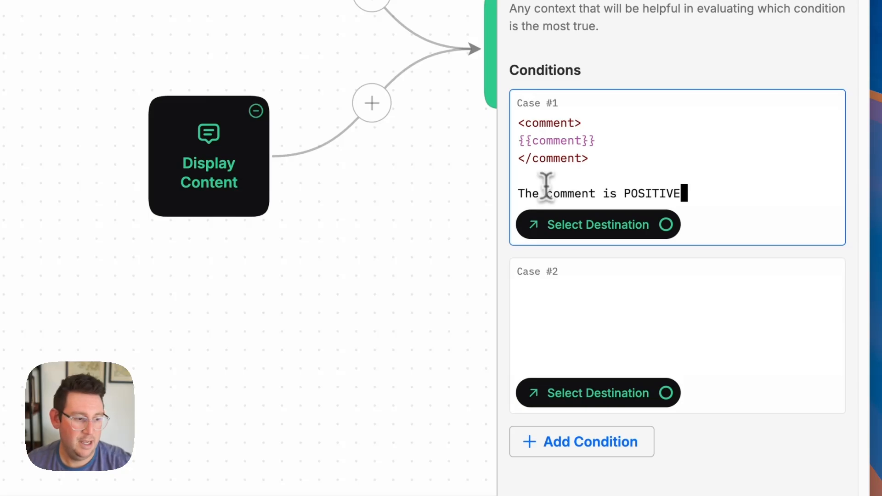
# - Copy Case #1's text into Case #2 and change POSITIVE to NEGATIVE
pyautogui.moveTo(687, 193); pyautogui.dragTo(515, 117)
pyautogui.press('super+c')
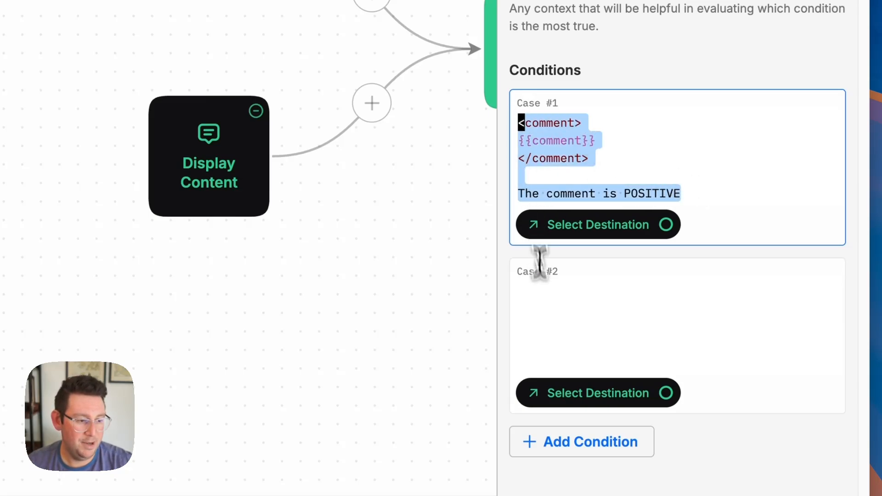
pyautogui.click(545, 299)
pyautogui.press('super+v')
pyautogui.doubleClick(666, 362)
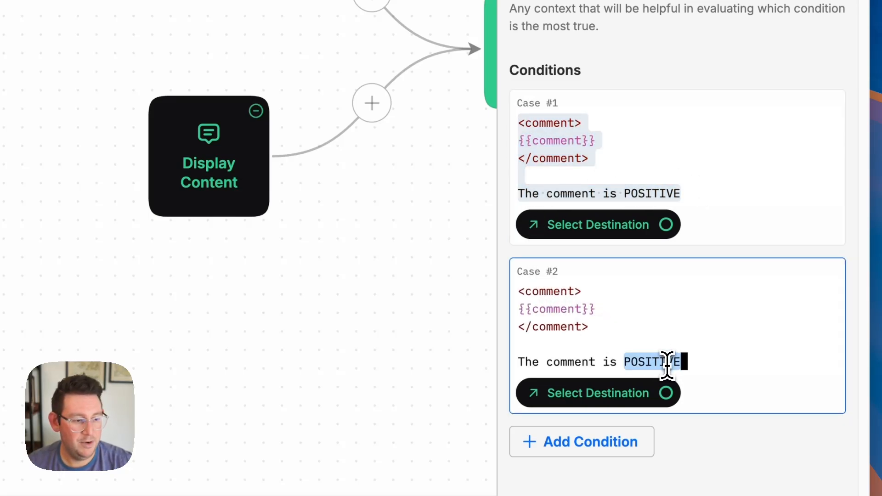
pyautogui.write('NEGATIVE')
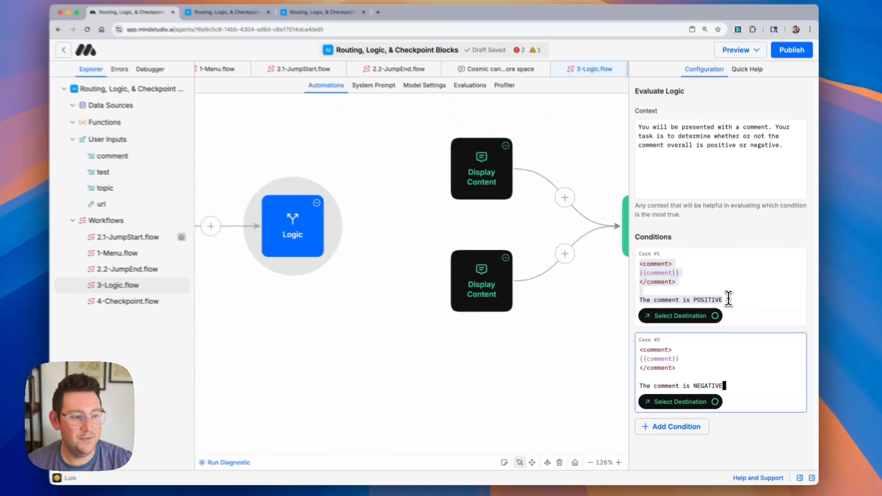
# - Set Case #1's destination to the upper Display Content block
pyautogui.doubleClick(728, 299)
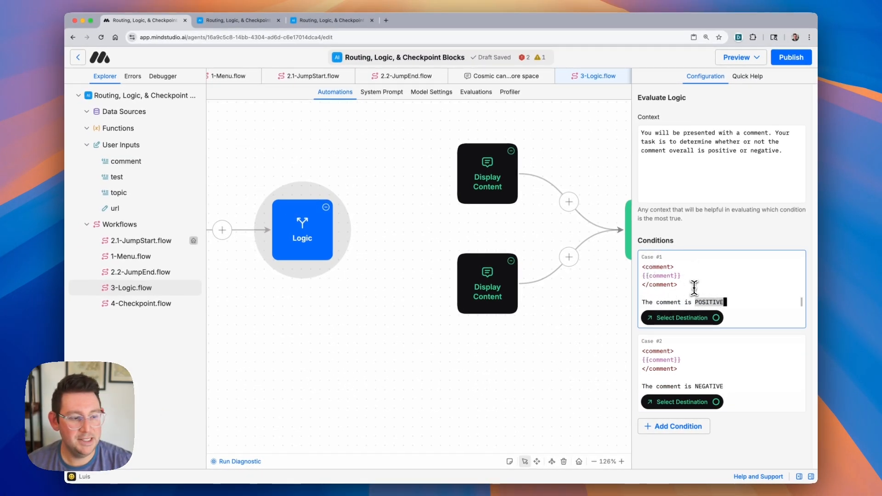
pyautogui.click(505, 183)
pyautogui.click(350, 237)
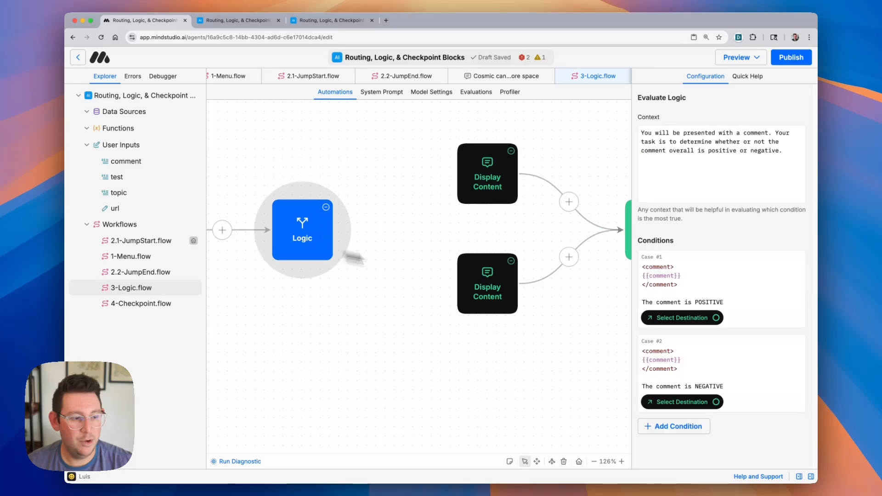
pyautogui.click(715, 320)
pyautogui.click(494, 174)
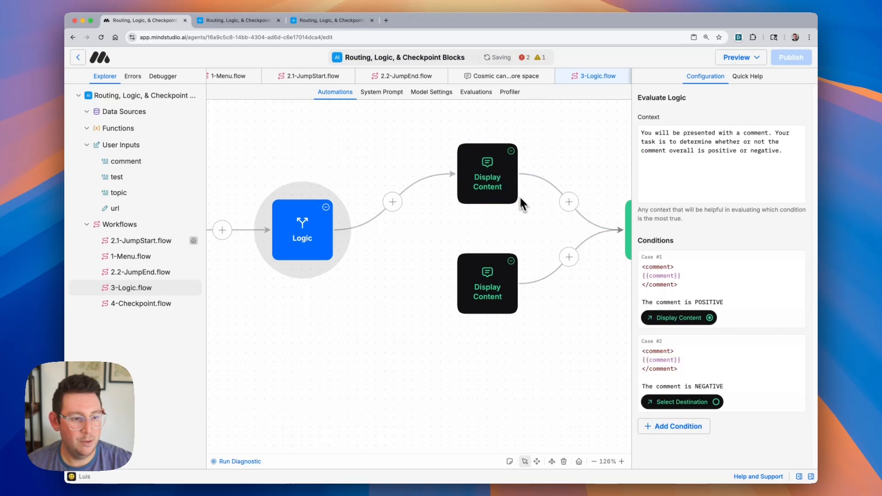
pyautogui.click(500, 172)
pyautogui.click(323, 221)
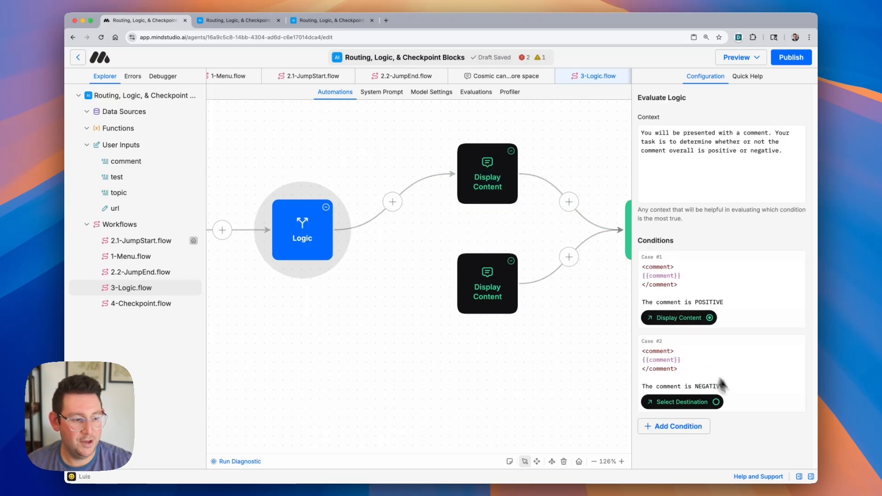
# - Set Case #2's destination to the lower Display Content block
pyautogui.click(716, 404)
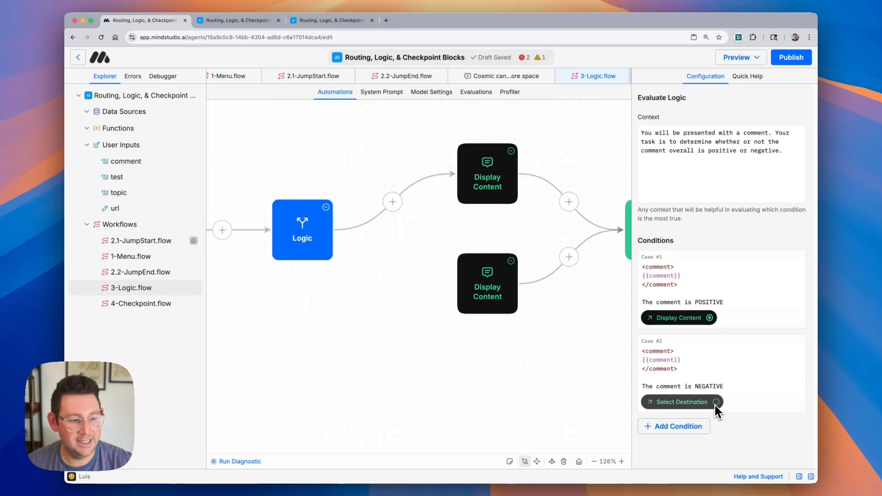
pyautogui.click(518, 294)
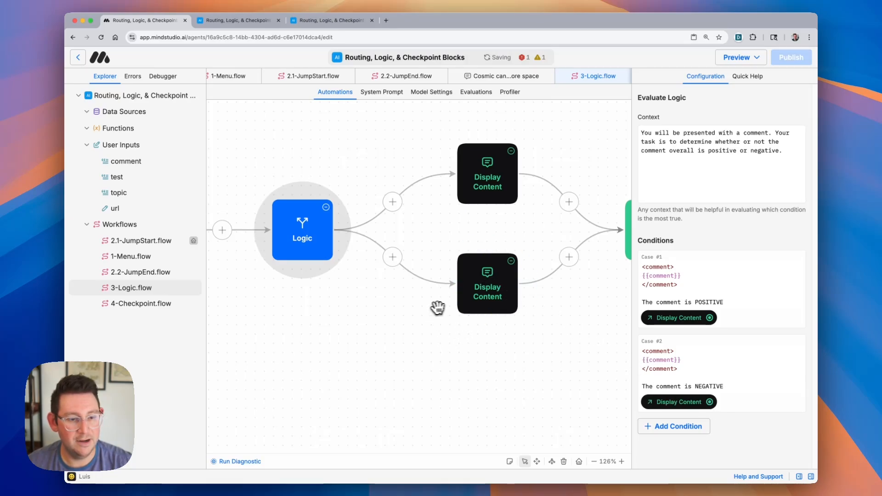
# - Make 3-Logic.flow the agent's starting workflow
pyautogui.hscroll(-3, 331, 293)
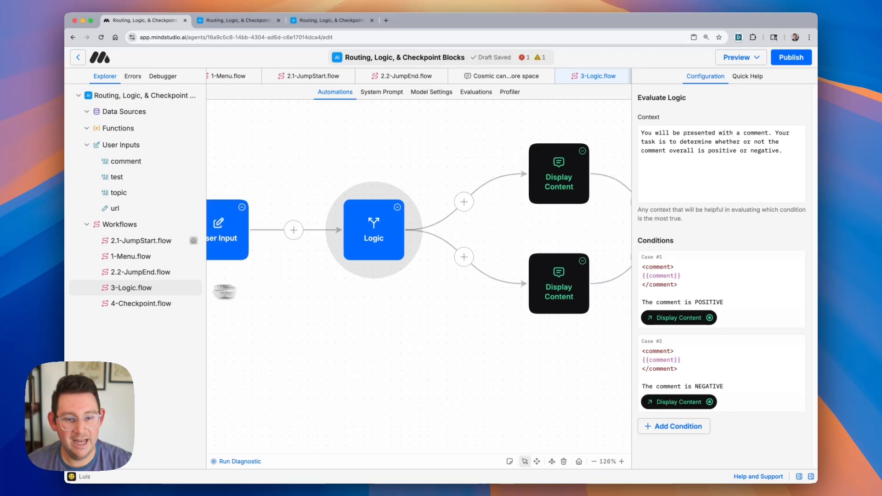
pyautogui.rightClick(156, 292)
pyautogui.click(197, 330)
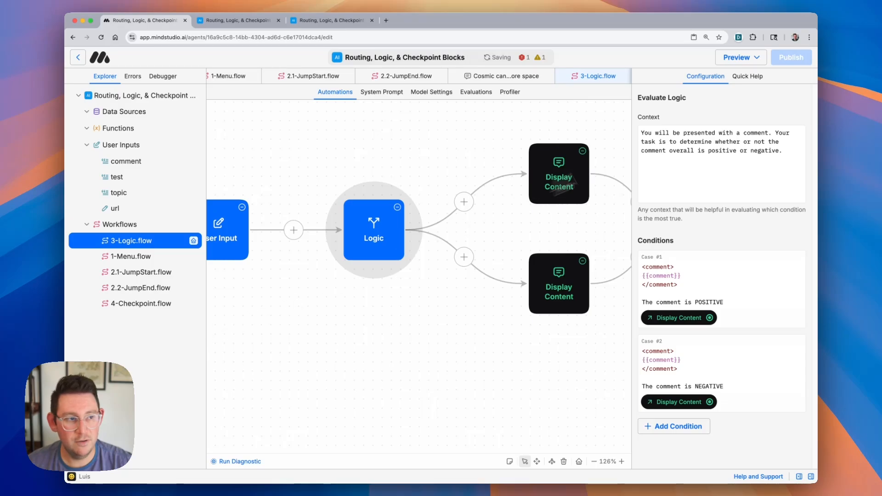
# - Open the draft agent and submit the comment "This tutorial sucks"
pyautogui.click(747, 65)
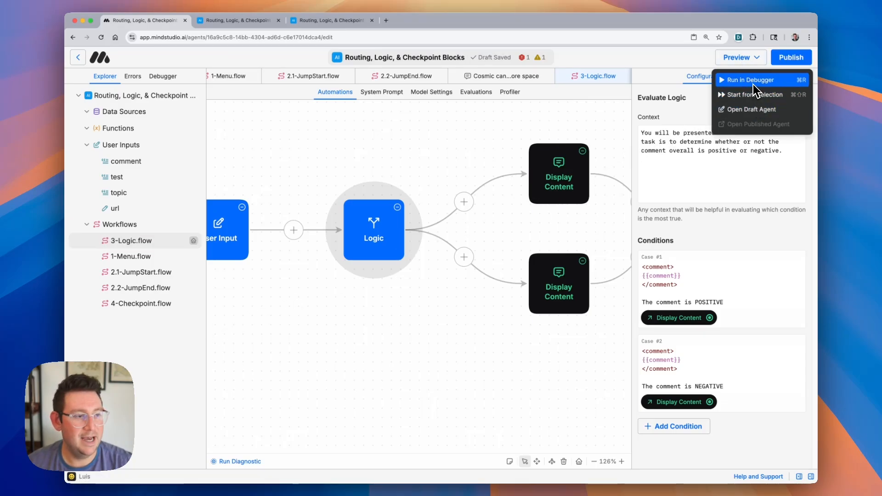
pyautogui.click(756, 109)
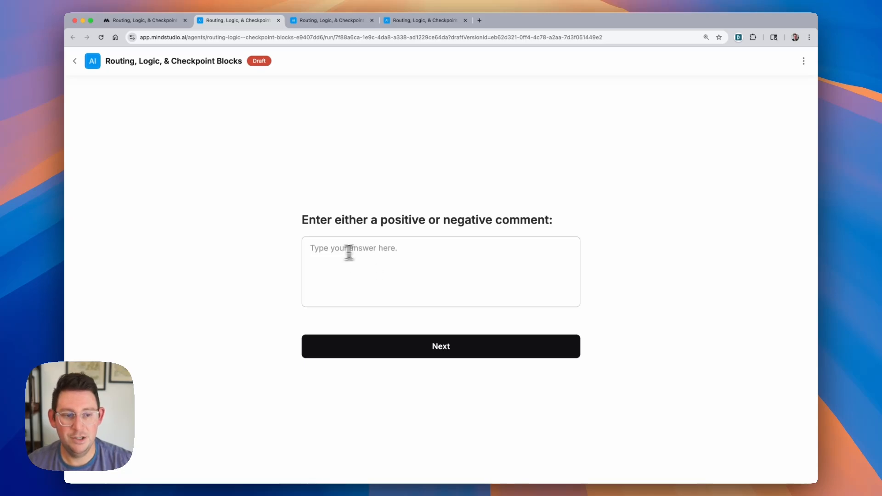
pyautogui.click(388, 269)
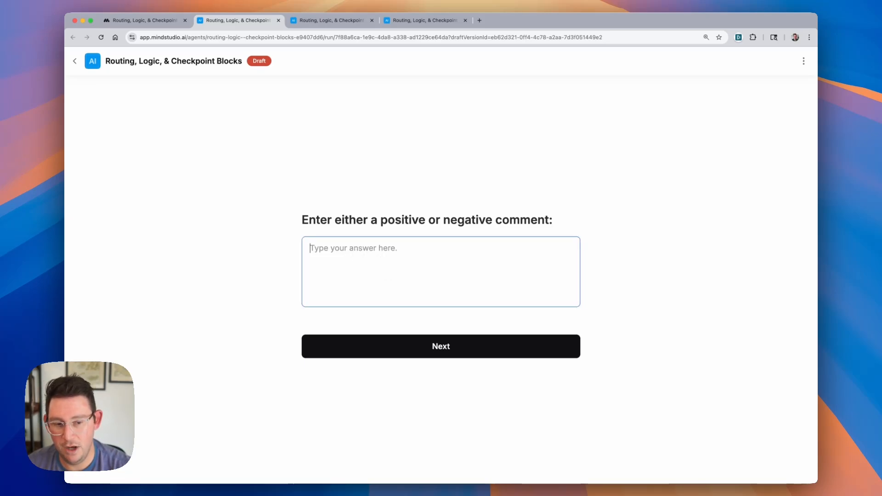
pyautogui.write('This tutoria')
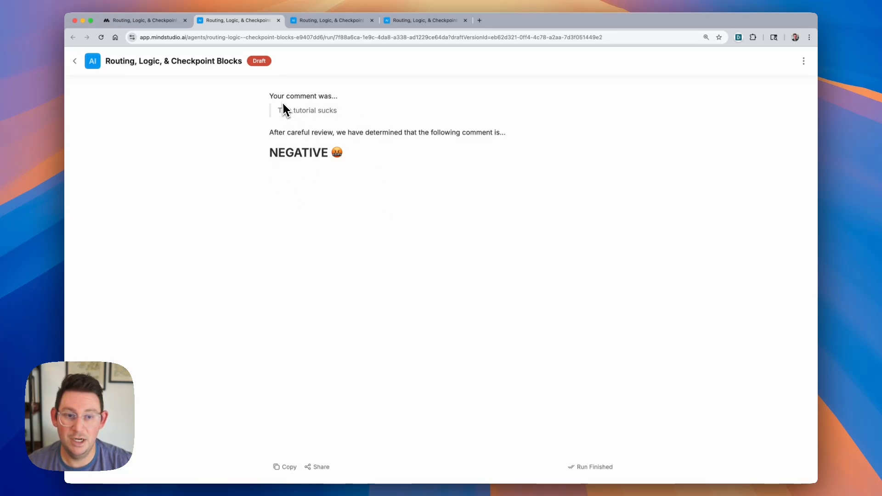
# - Reload the draft and submit the comment "This tutorial was awesome! I learned so much."
pyautogui.moveTo(272, 156); pyautogui.dragTo(373, 158)
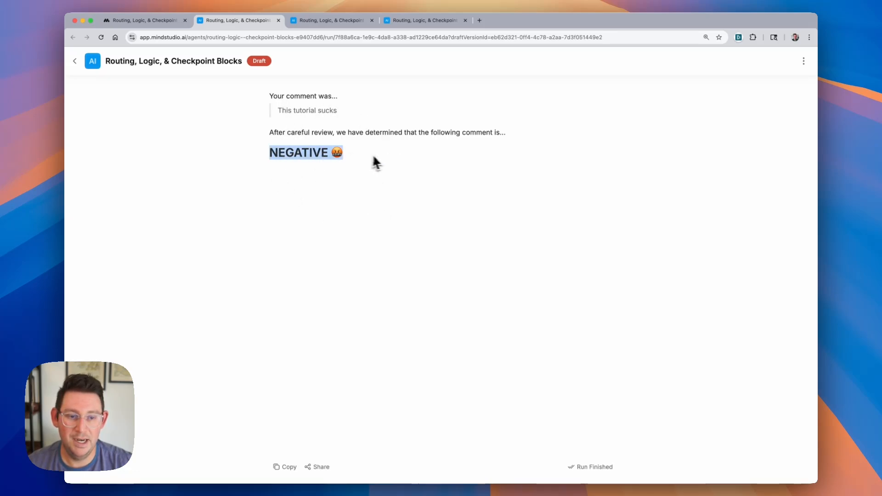
pyautogui.click(805, 64)
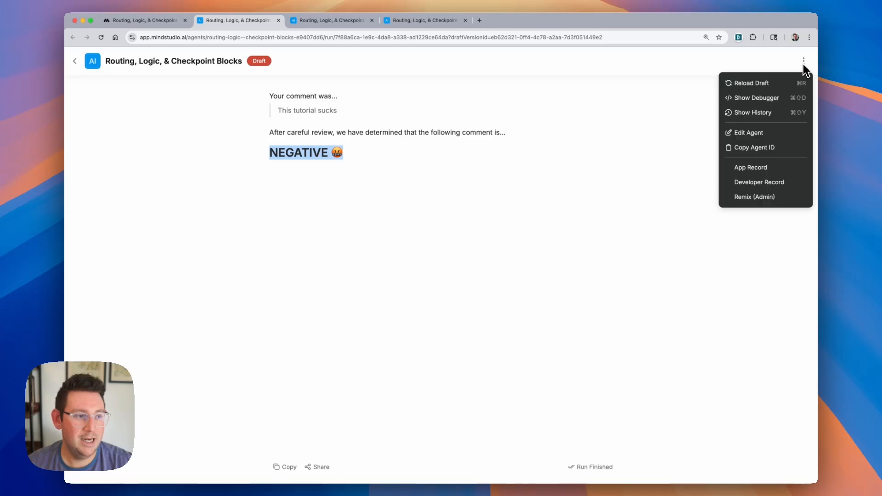
pyautogui.click(759, 86)
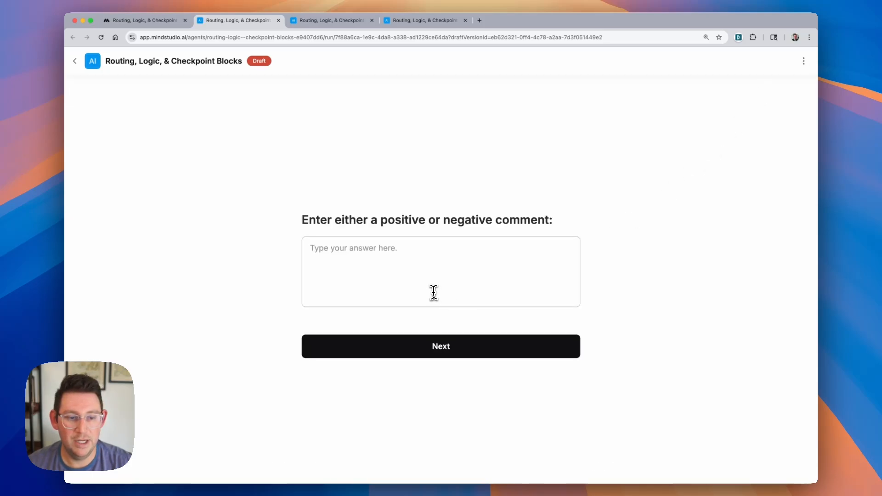
pyautogui.click(433, 292)
pyautogui.write('This')
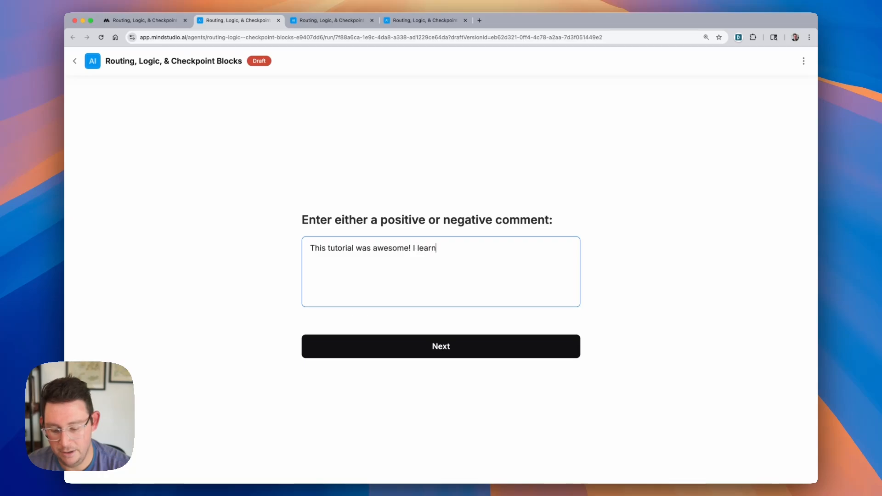
pyautogui.write('tutorial was awesome! I learned so much.')
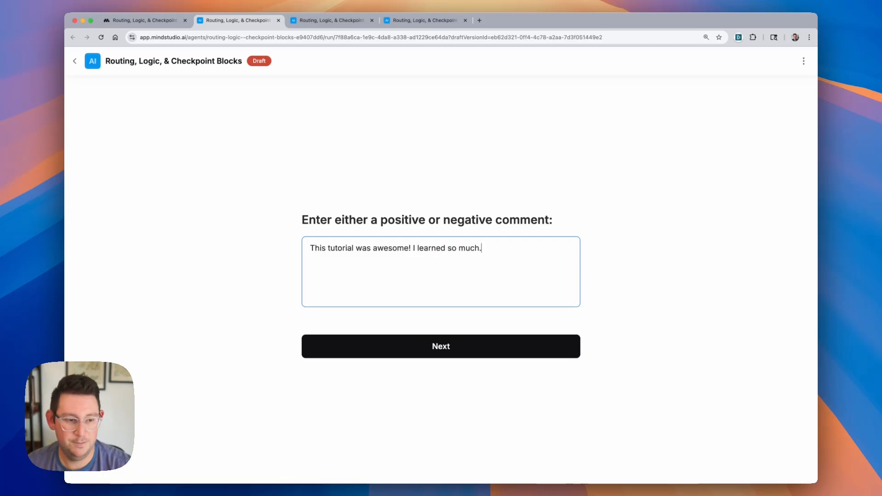
pyautogui.click(487, 354)
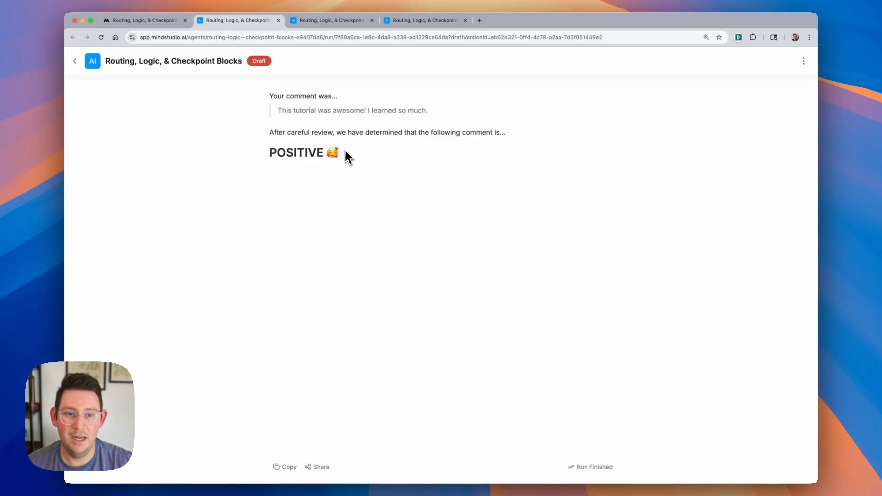
# - Inspect the Logic Block evaluation of both test runs in the debugger
pyautogui.moveTo(347, 158); pyautogui.dragTo(266, 98)
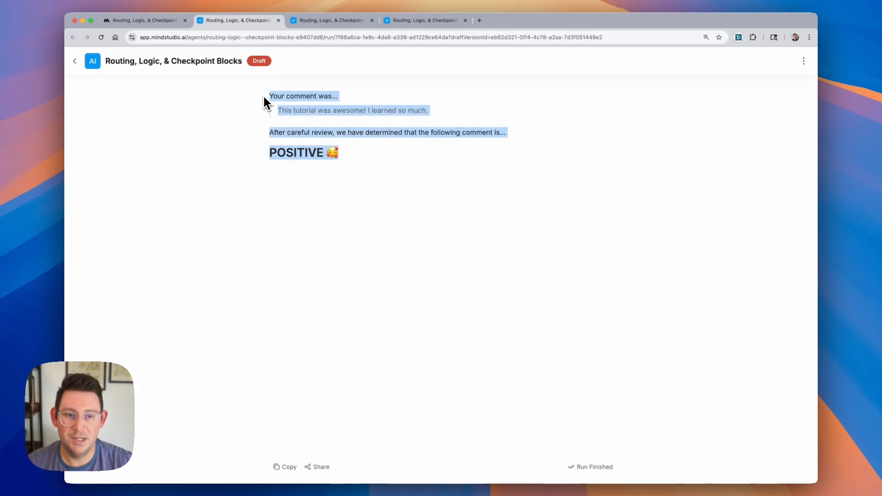
pyautogui.click(341, 157)
pyautogui.click(152, 20)
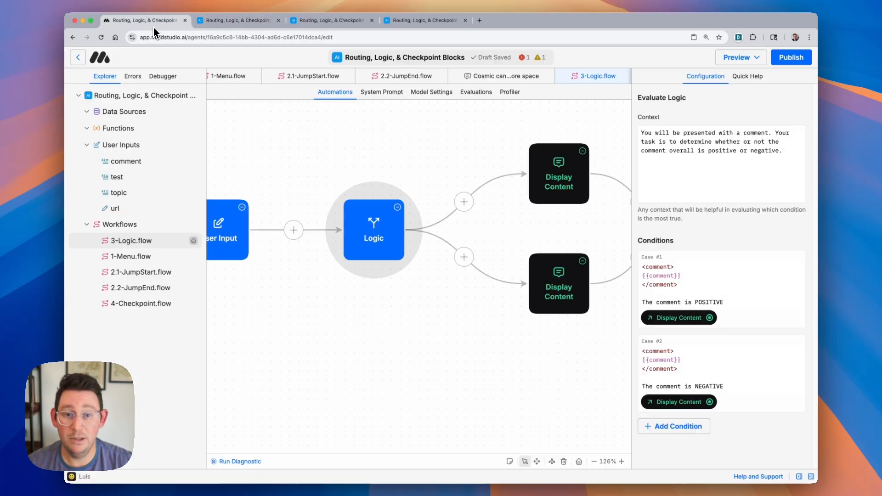
pyautogui.click(169, 79)
pyautogui.click(160, 160)
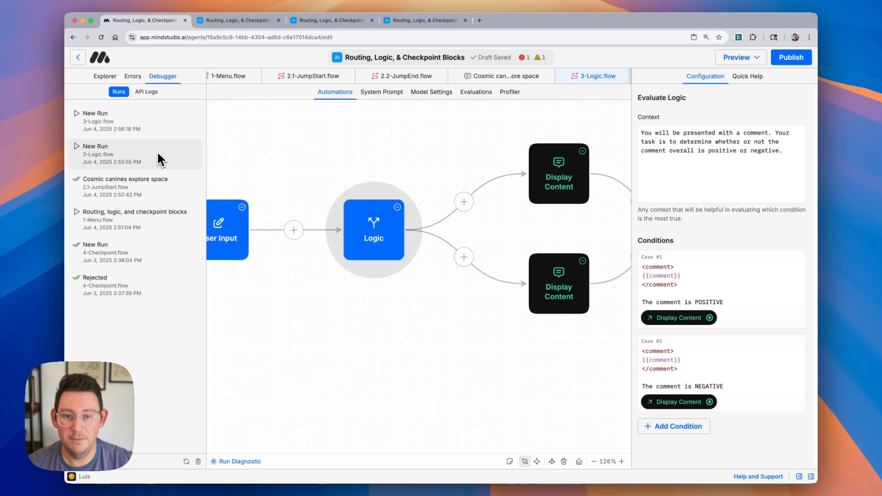
pyautogui.scroll(-4, 374, 211)
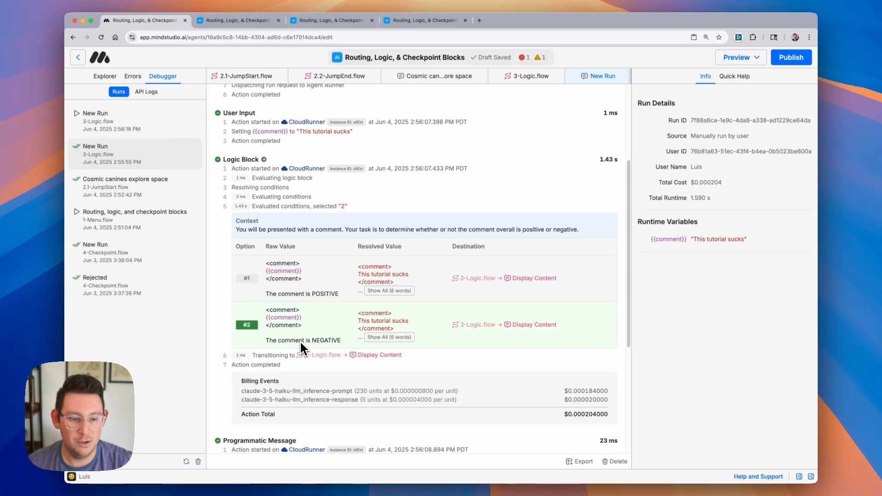
pyautogui.click(137, 127)
pyautogui.scroll(-5, 349, 278)
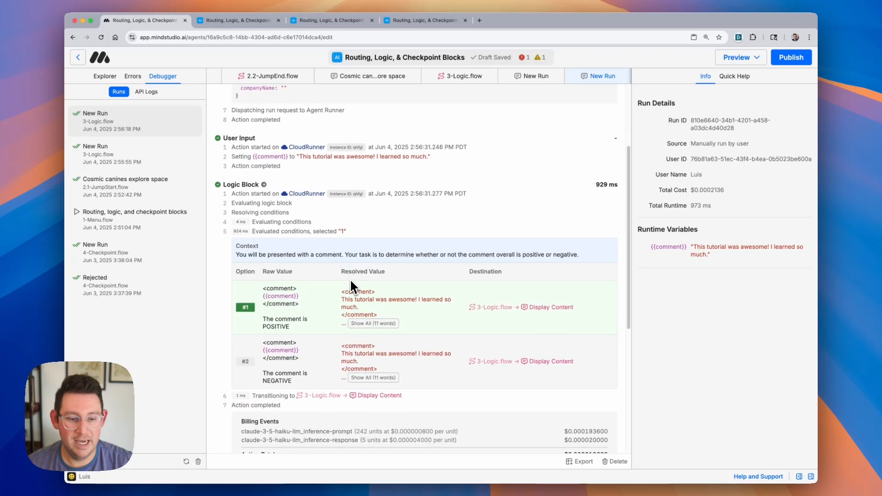
pyautogui.scroll(-2, 355, 313)
pyautogui.scroll(8, 351, 299)
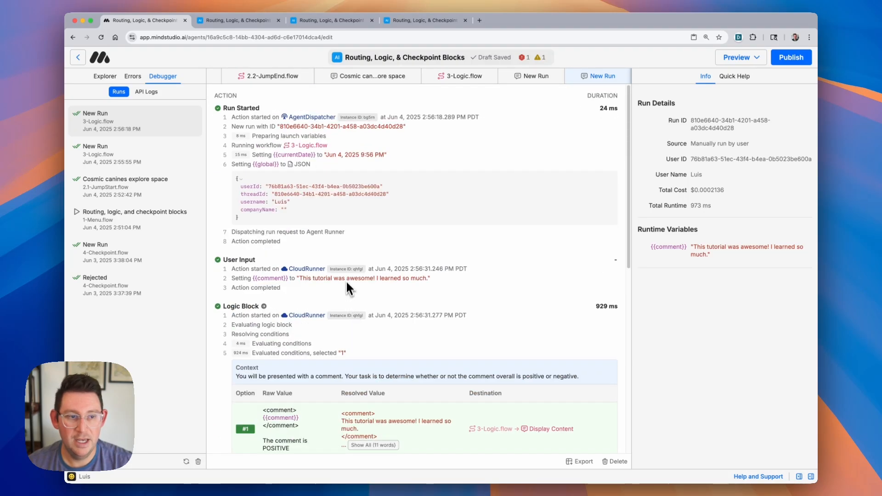
pyautogui.hscroll(-4, 311, 76)
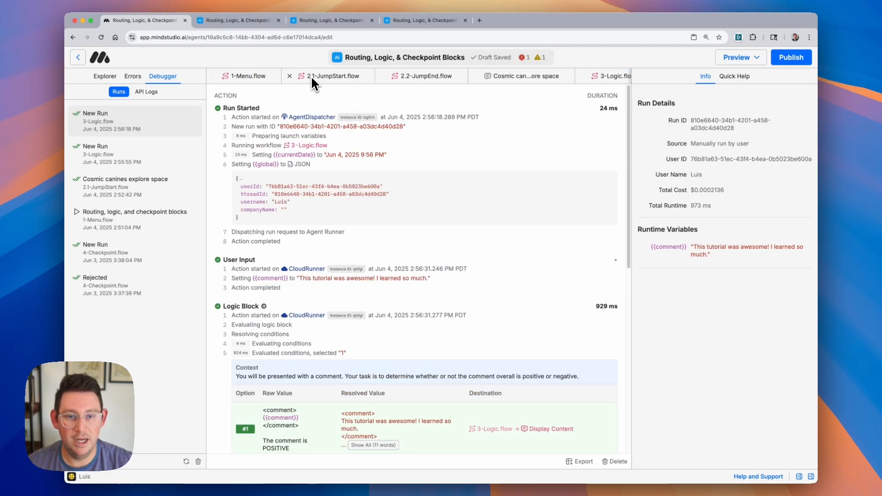
# - Open 4-Checkpoint.flow and examine its User Input, Scrape URL and Generate Text blocks
pyautogui.click(105, 79)
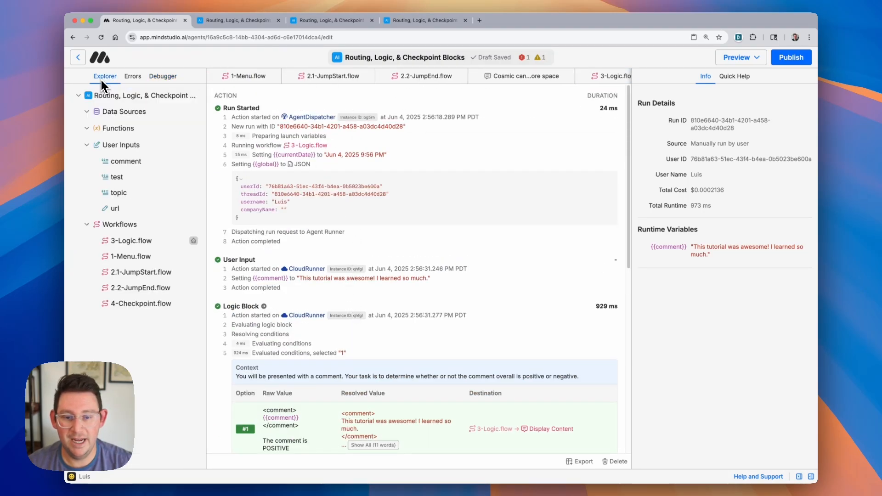
pyautogui.click(152, 310)
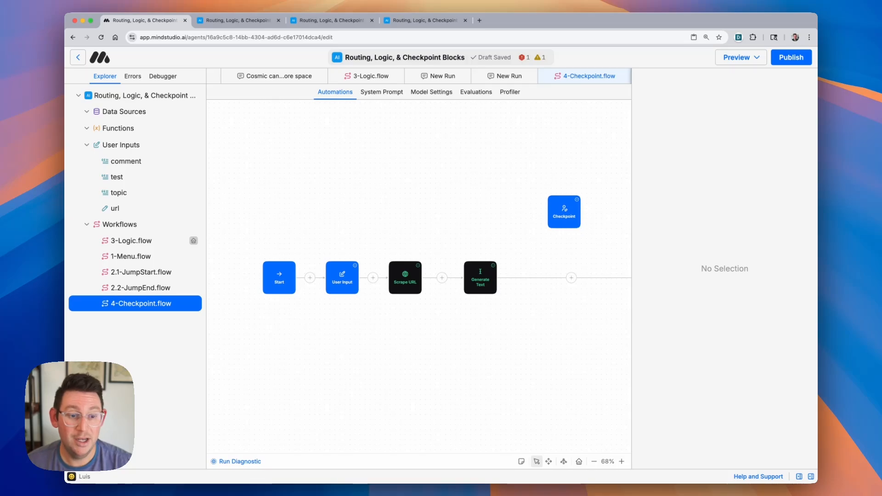
pyautogui.scroll(-1, 414, 243)
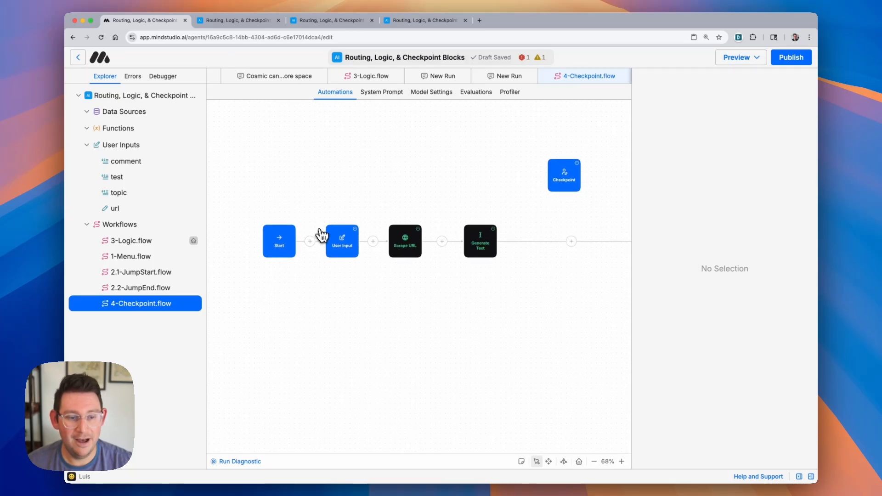
pyautogui.scroll(5, 324, 232)
pyautogui.click(349, 247)
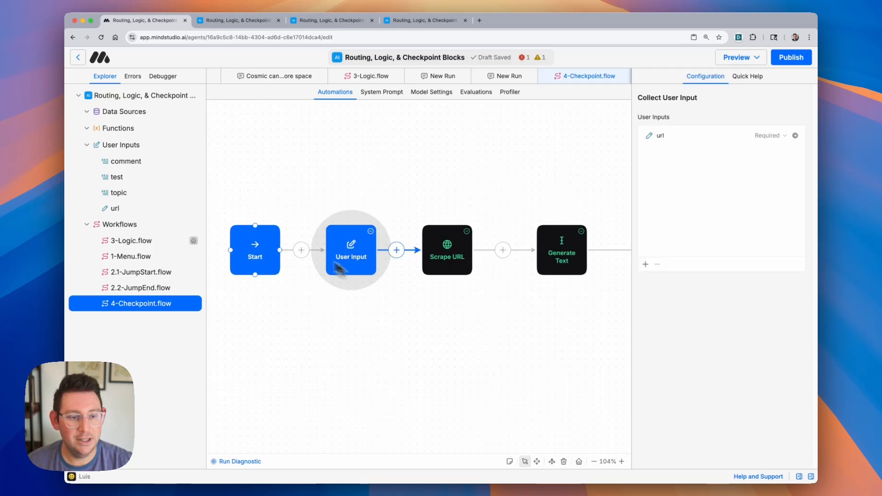
pyautogui.hscroll(5, 345, 249)
pyautogui.click(338, 250)
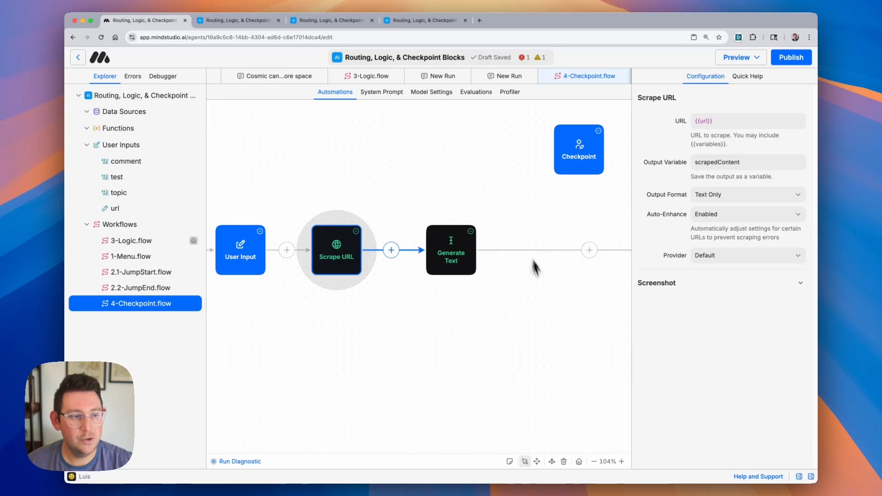
pyautogui.hscroll(3, 518, 229)
pyautogui.click(398, 253)
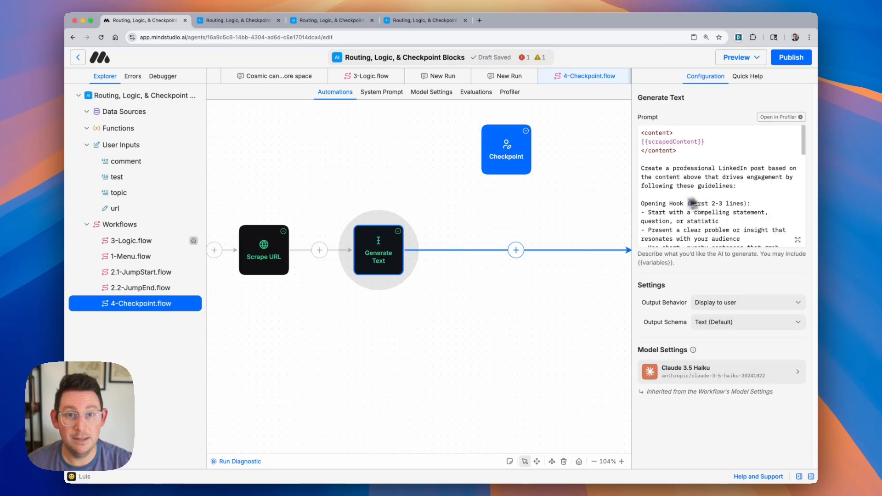
# - Connect the Checkpoint block into the flow between Generate Text and End
pyautogui.hscroll(5, 427, 241)
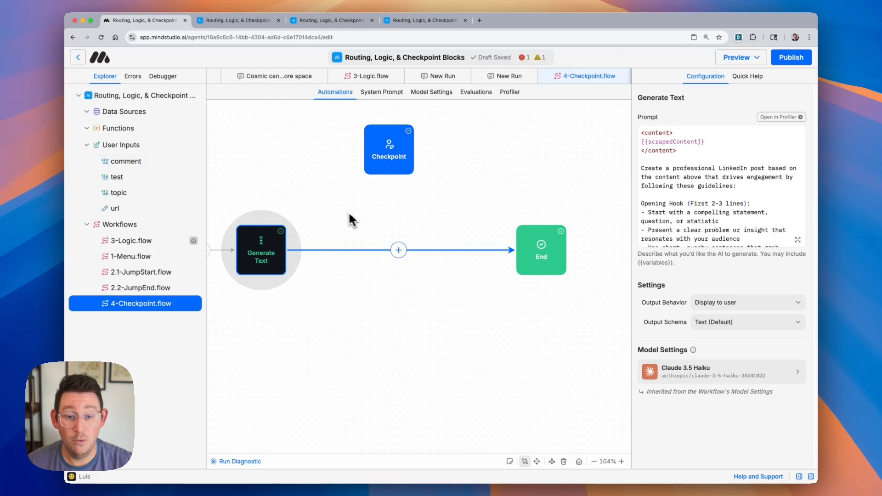
pyautogui.hscroll(5, 340, 216)
pyautogui.hscroll(-3, 335, 216)
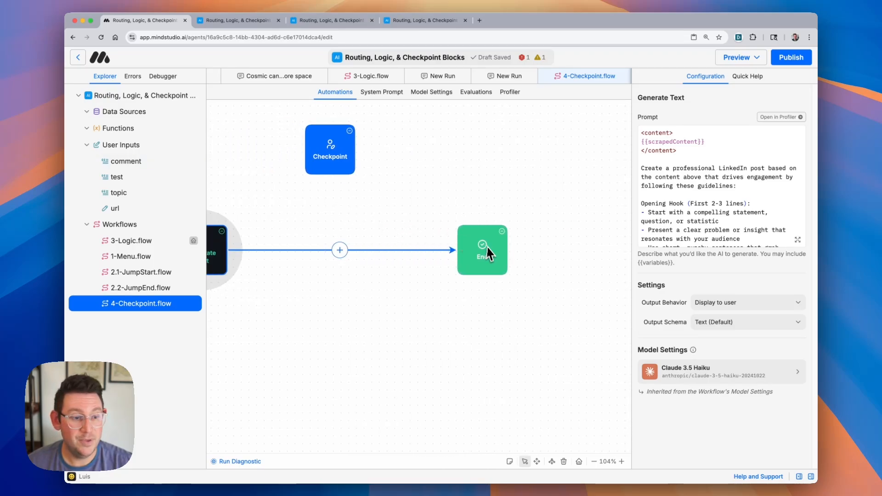
pyautogui.hscroll(3, 413, 229)
pyautogui.hscroll(-5, 394, 223)
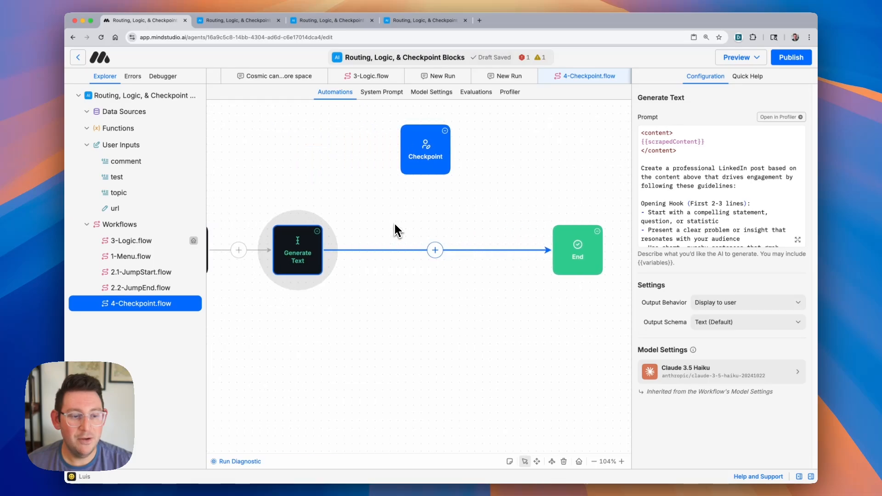
pyautogui.hscroll(3, 395, 225)
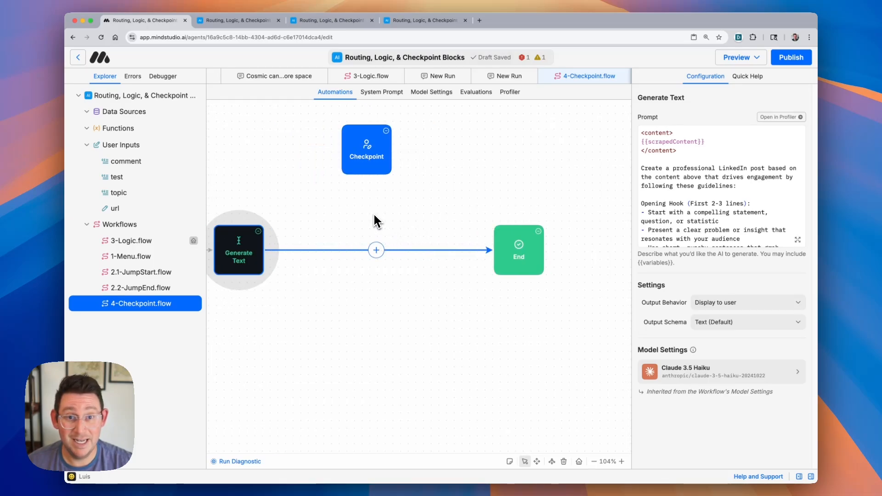
pyautogui.hscroll(-3, 375, 216)
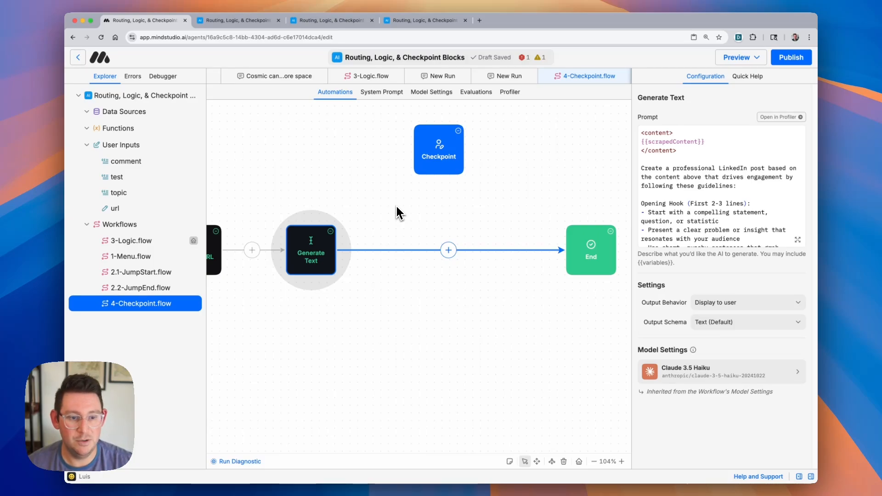
pyautogui.moveTo(339, 253); pyautogui.dragTo(591, 250)
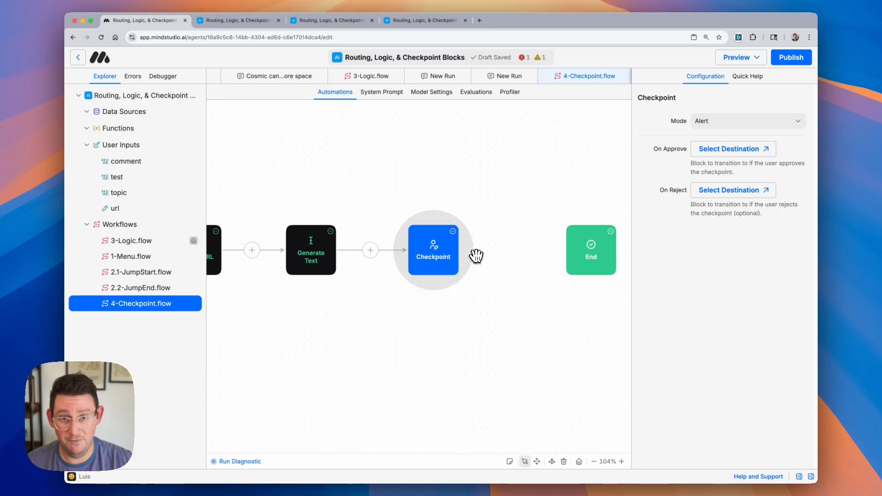
# - Add a Create LinkedIn Post block and set it as the Checkpoint's On Approve destination
pyautogui.hscroll(3, 475, 264)
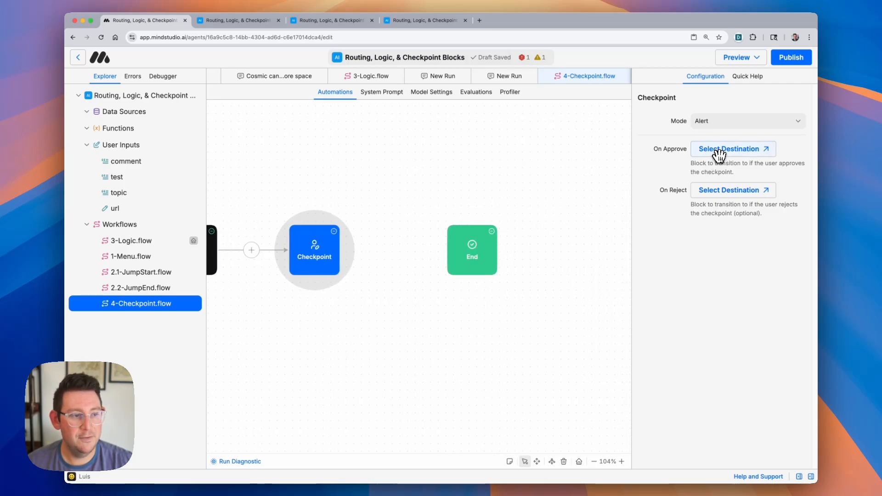
pyautogui.rightClick(398, 164)
pyautogui.moveTo(423, 175)
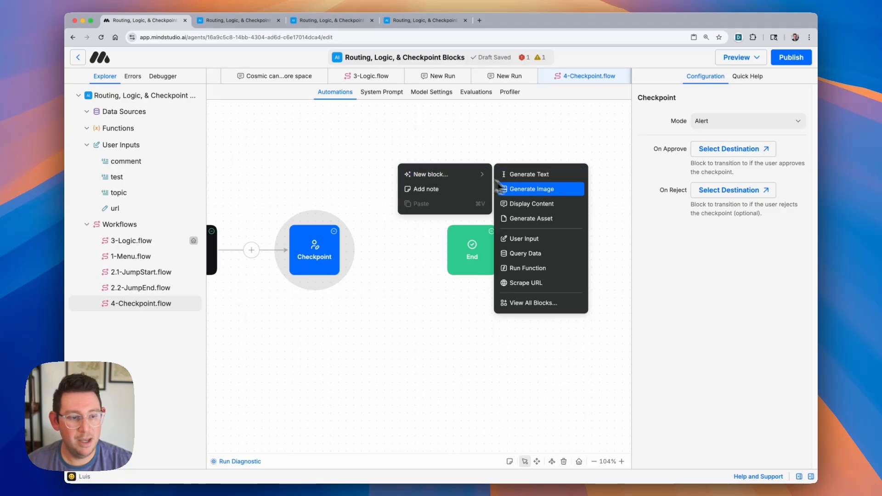
pyautogui.click(529, 303)
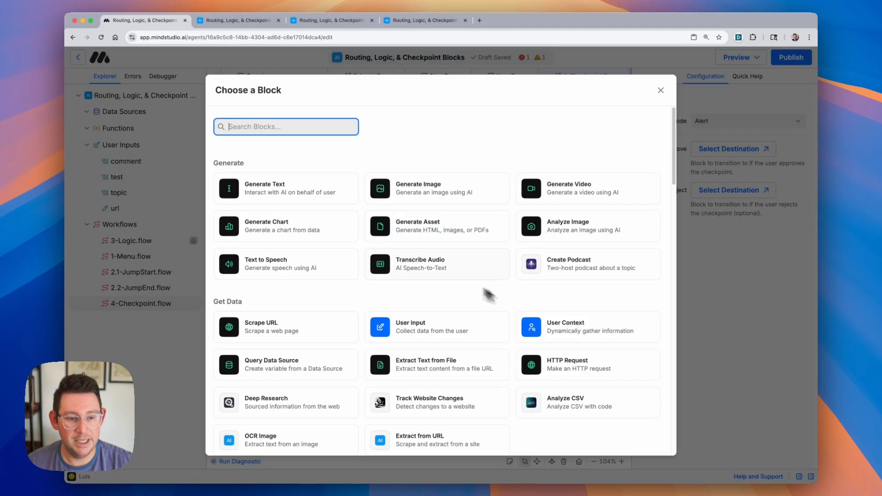
pyautogui.scroll(-10, 386, 264)
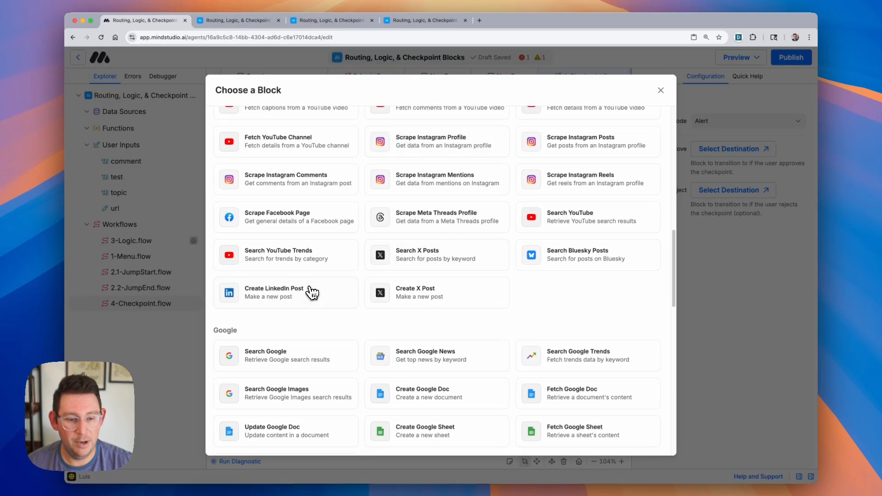
pyautogui.click(311, 291)
pyautogui.click(324, 240)
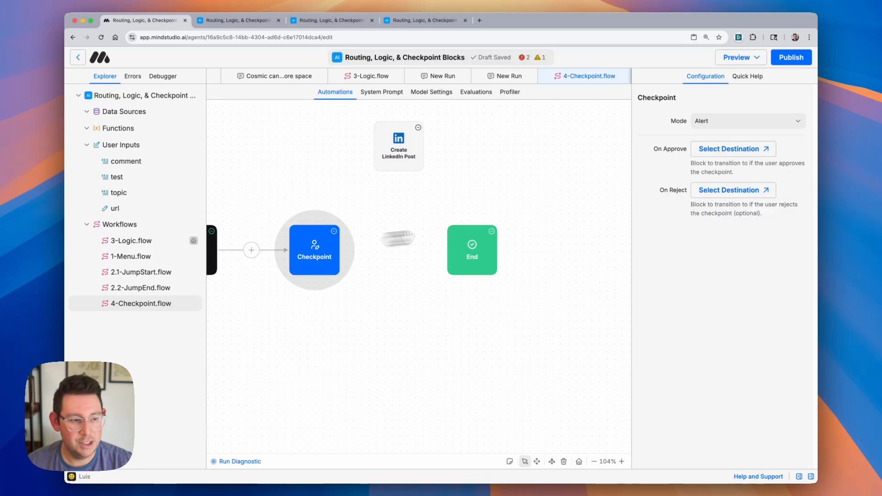
pyautogui.click(399, 142)
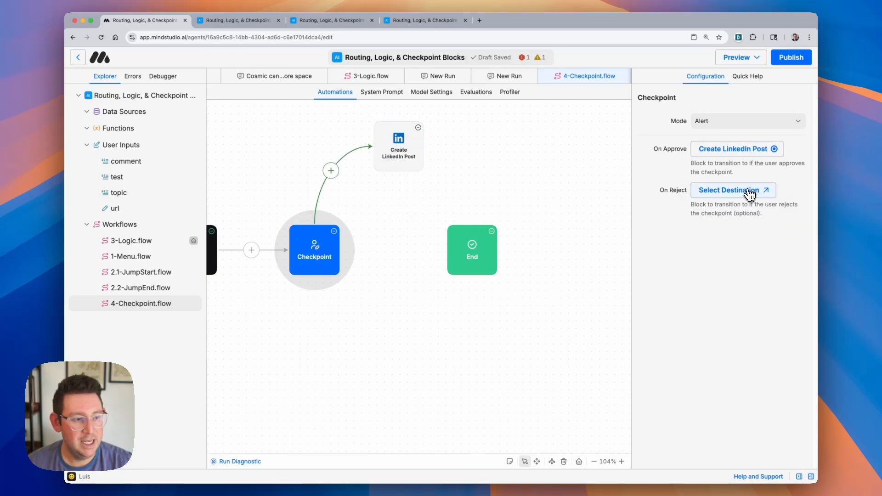
# - Set the Checkpoint's On Reject destination to End and connect the Create LinkedIn Post block to End
pyautogui.click(766, 191)
pyautogui.click(478, 253)
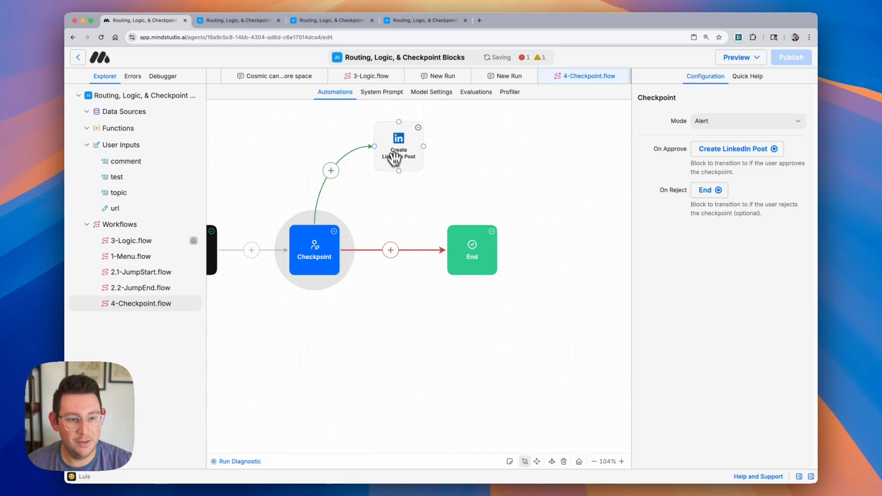
pyautogui.moveTo(396, 154); pyautogui.dragTo(498, 239)
pyautogui.click(464, 313)
pyautogui.scroll(1, 359, 297)
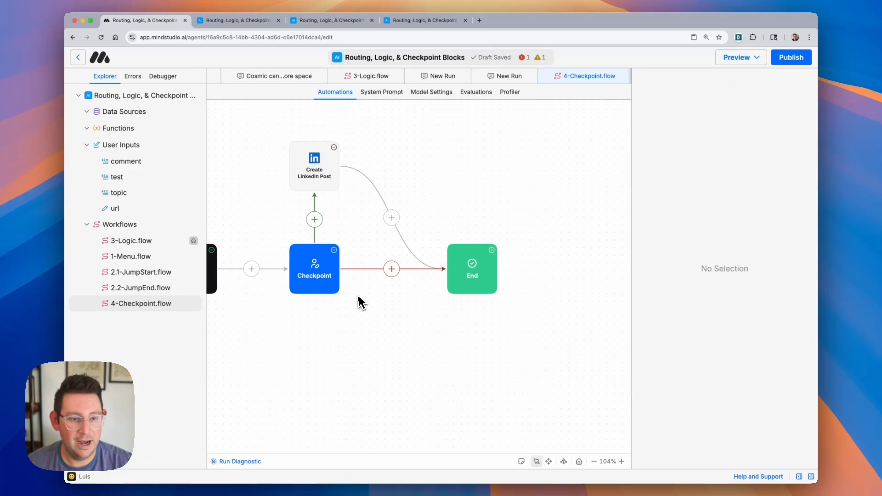
pyautogui.hscroll(-3, 359, 297)
# - Switch the Checkpoint block's Mode to Revise Variable
pyautogui.click(376, 274)
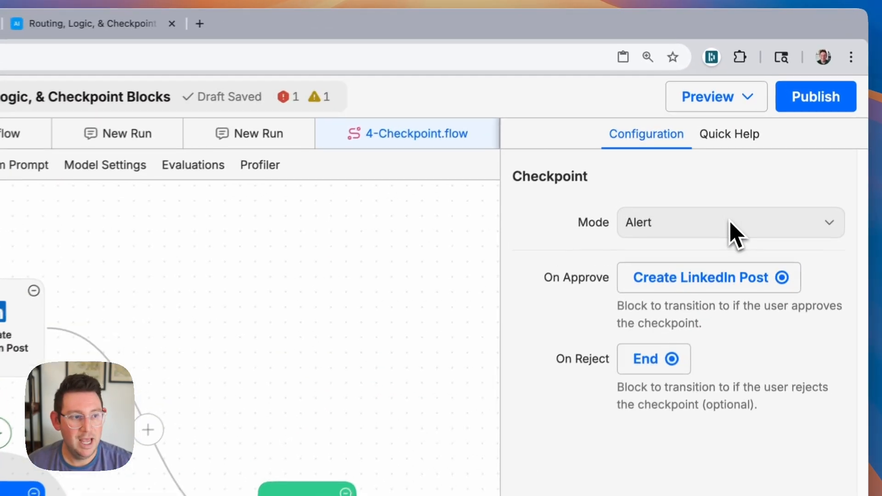
pyautogui.click(731, 223)
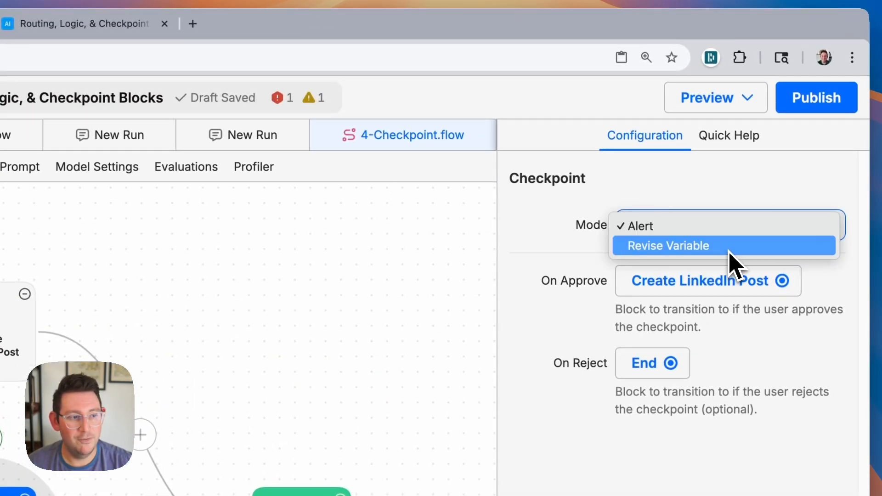
pyautogui.click(731, 249)
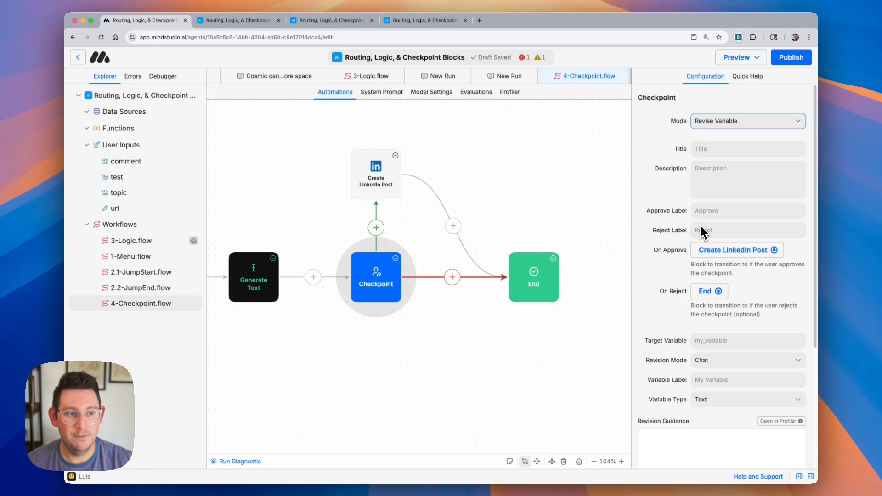
# - Set the Checkpoint title to "Here is the pose"
pyautogui.click(721, 149)
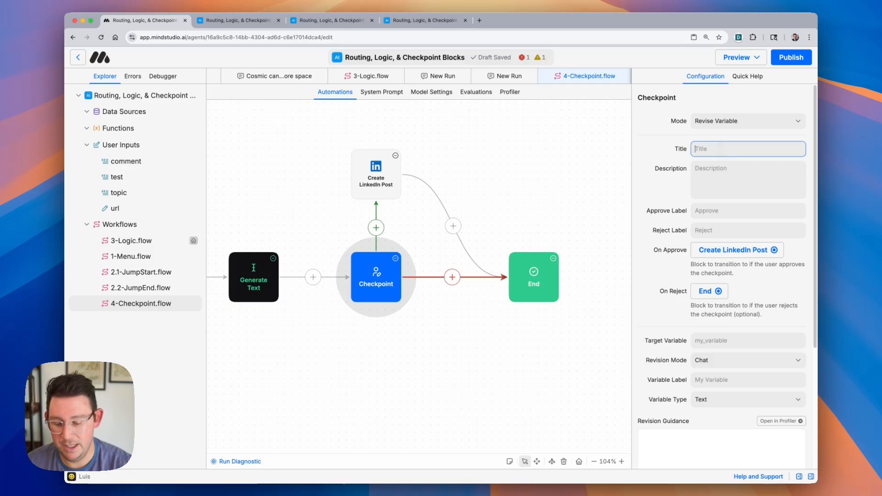
pyautogui.write('Here is the pose')
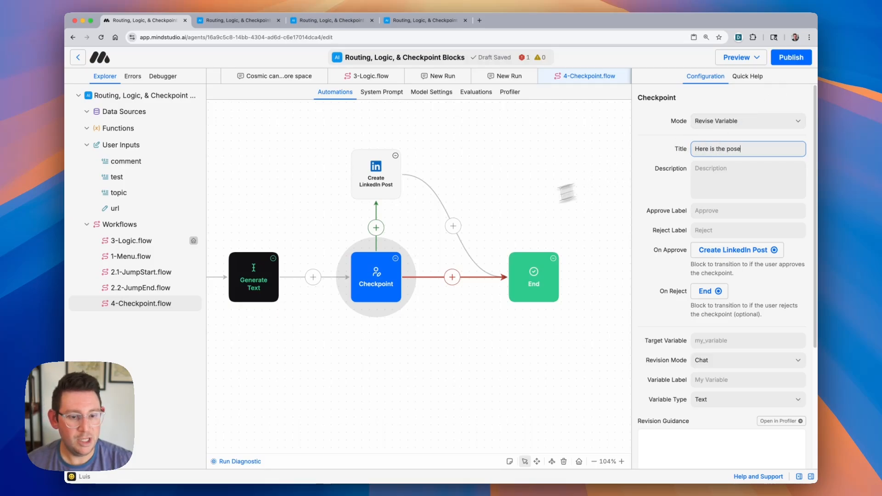
# - Make the Generate Text block save its output to a variable named post
pyautogui.click(252, 278)
pyautogui.hscroll(-10, 414, 325)
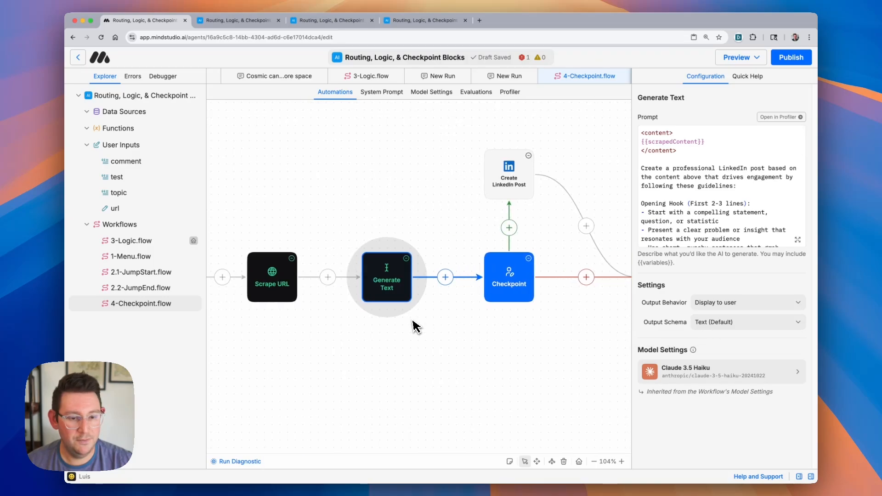
pyautogui.click(736, 305)
pyautogui.click(744, 317)
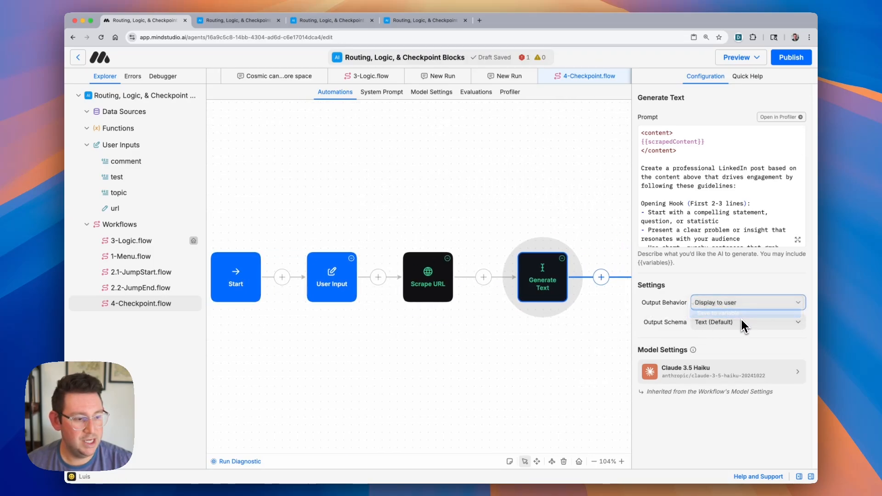
pyautogui.click(719, 322)
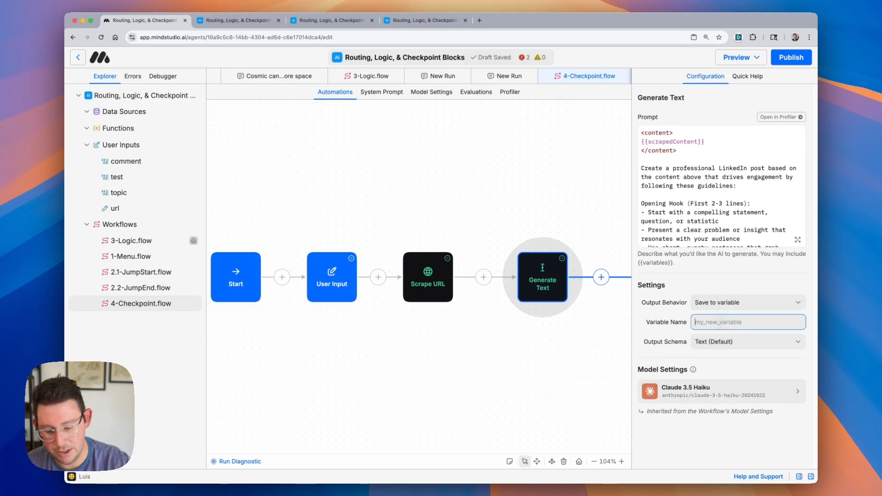
pyautogui.write('post')
pyautogui.doubleClick(719, 323)
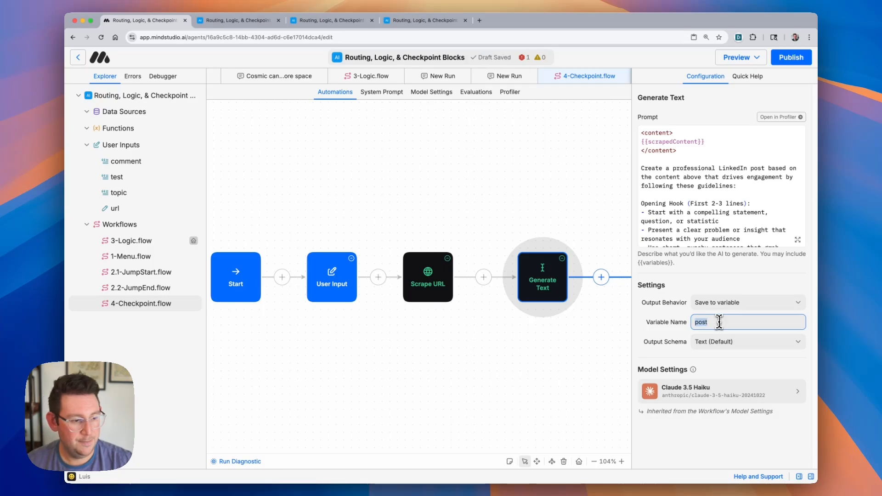
# - Set the Checkpoint's Description to {{post}}
pyautogui.hscroll(4, 469, 317)
pyautogui.hscroll(3, 467, 322)
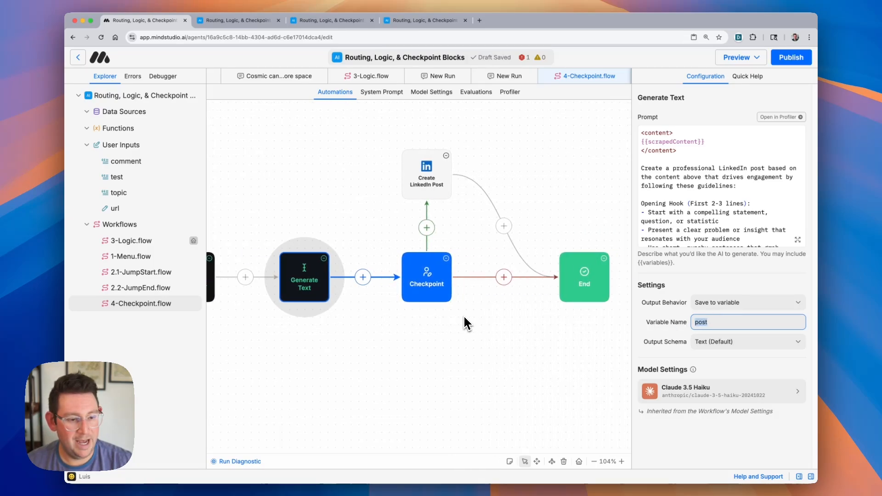
pyautogui.click(427, 278)
pyautogui.click(724, 179)
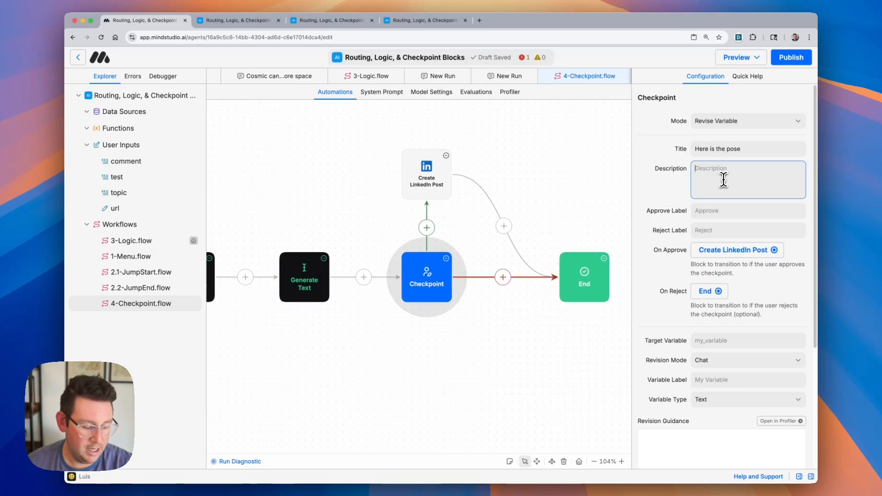
pyautogui.write('{{post')
pyautogui.click(725, 185)
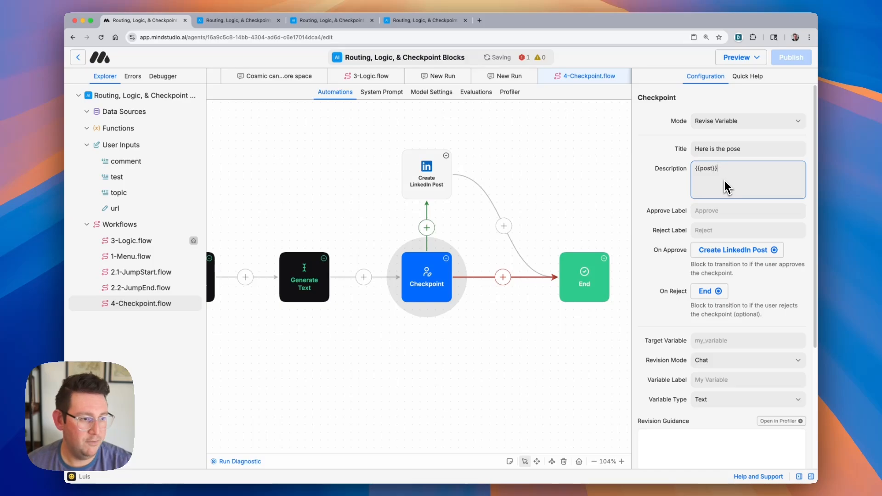
# - Set the Checkpoint's Approve Label to Approve and Reject Label to Reject
pyautogui.click(722, 216)
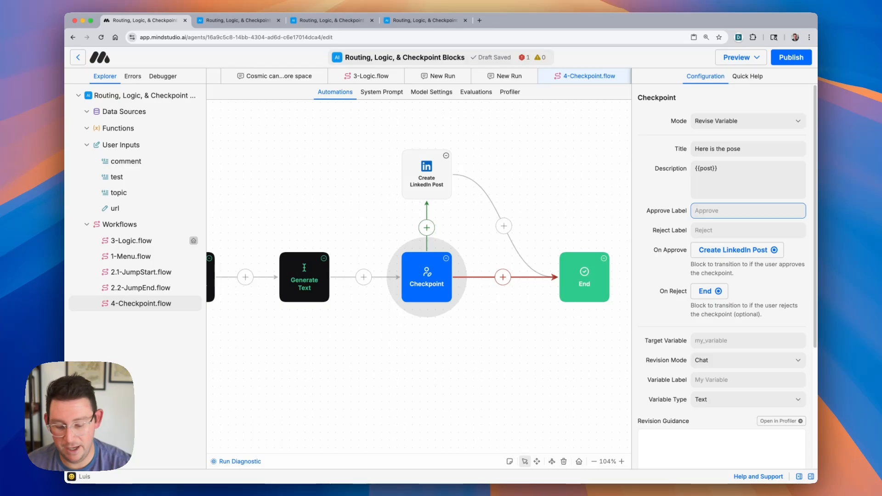
pyautogui.write('Appro')
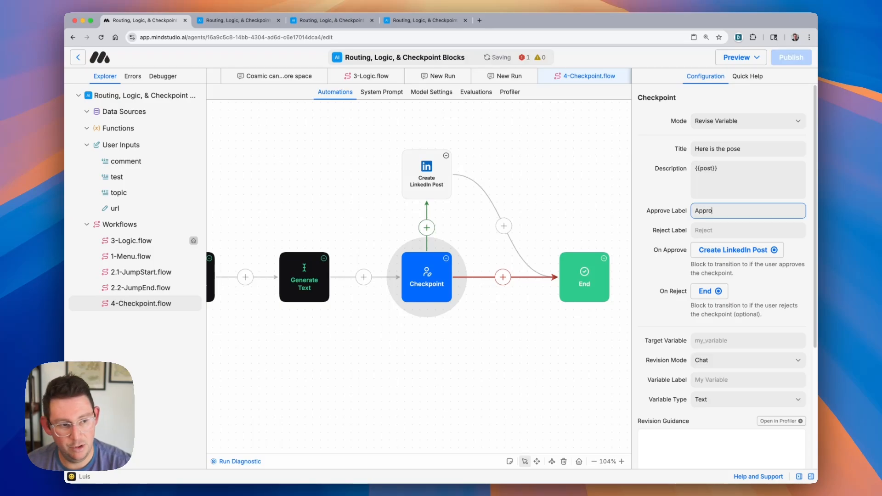
pyautogui.write('ve')
pyautogui.press('Tab')
pyautogui.write('Reje')
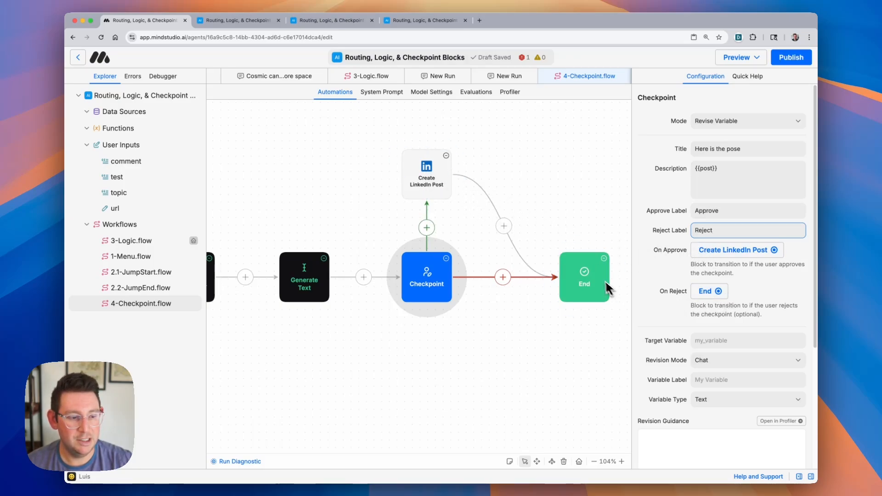
# - Set the Checkpoint's Target Variable to {{post}}
pyautogui.scroll(-1, 512, 305)
pyautogui.scroll(-3, 511, 305)
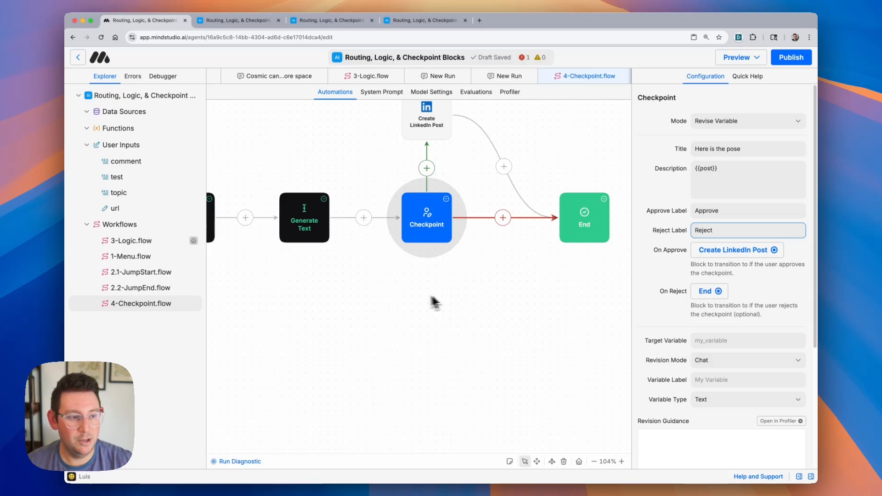
pyautogui.click(710, 342)
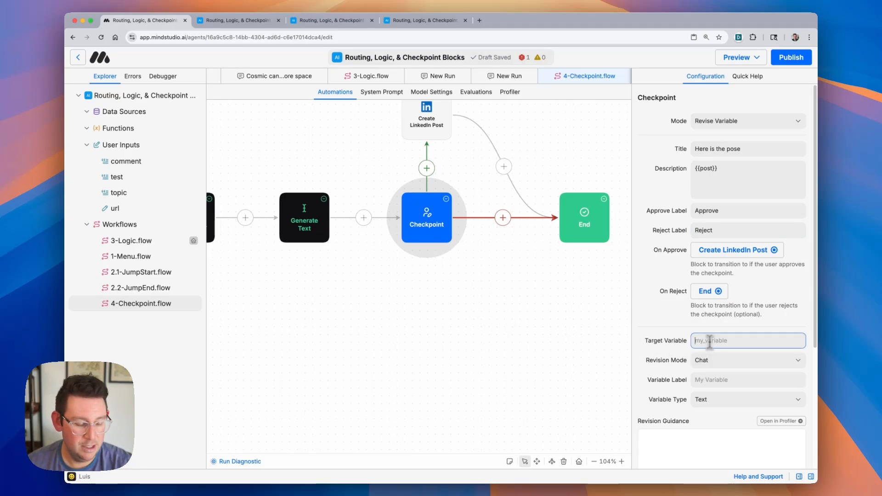
pyautogui.write('{{')
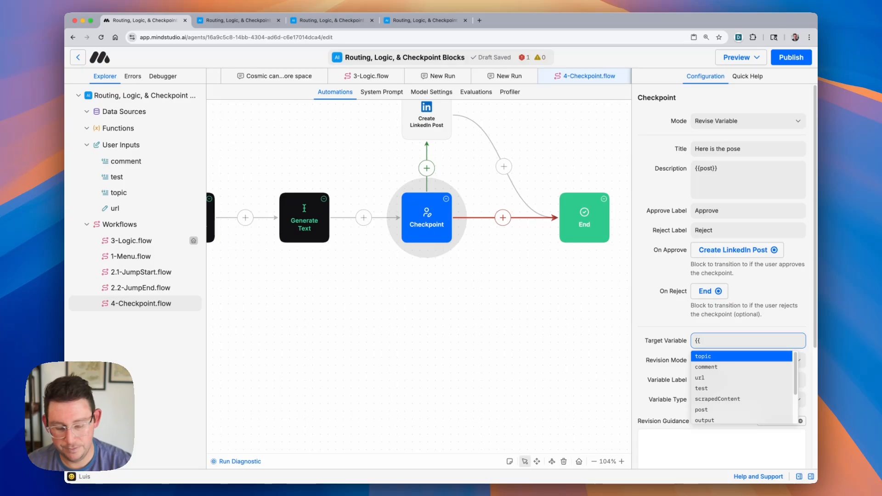
pyautogui.write('post')
pyautogui.press('Return')
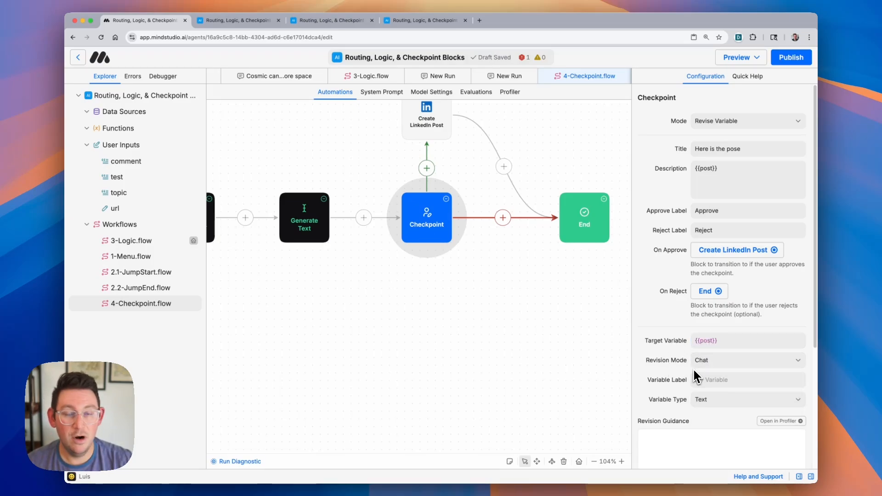
# - Set the Revision Mode to Chat and the Variable Label to post
pyautogui.click(728, 366)
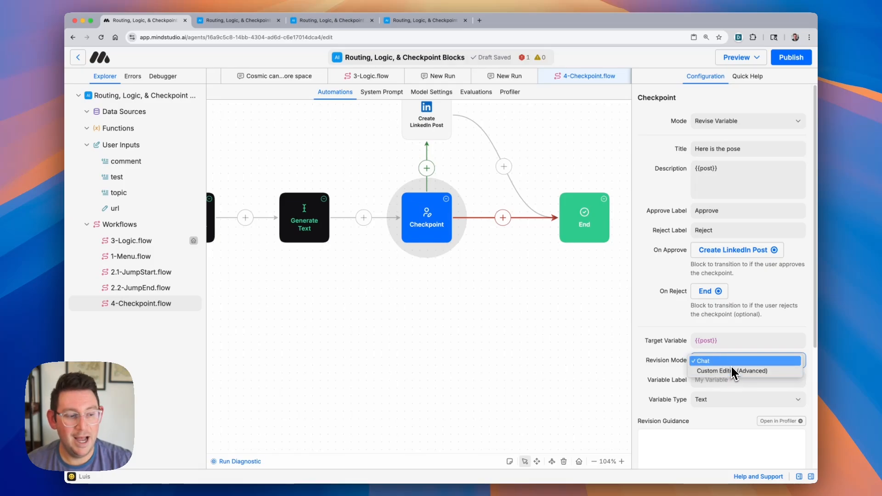
pyautogui.click(733, 363)
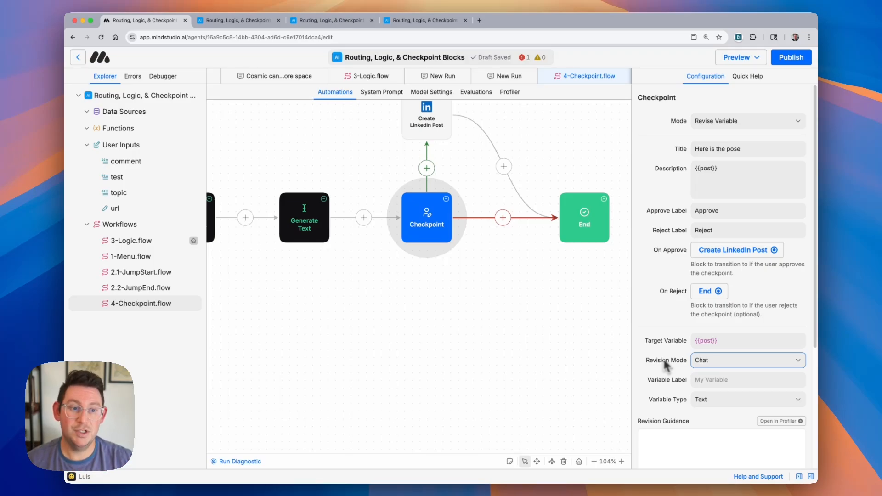
pyautogui.scroll(-1, 653, 340)
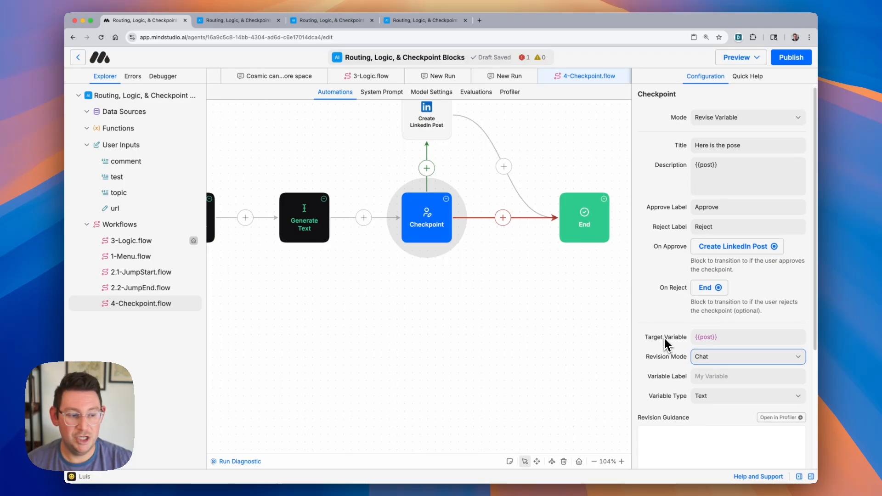
pyautogui.click(720, 377)
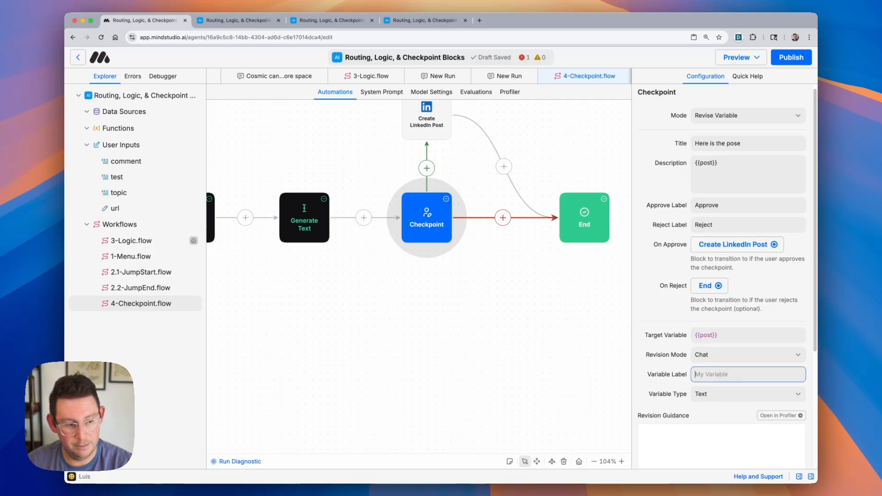
pyautogui.write('post')
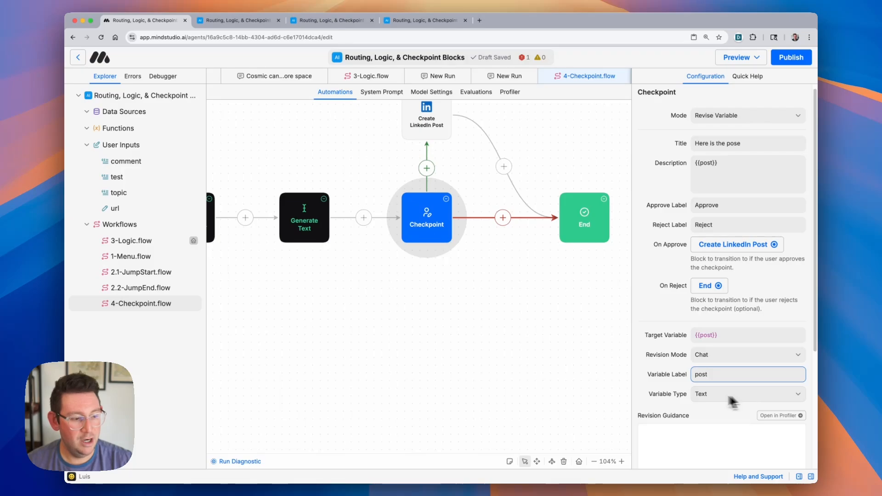
# - Set the Checkpoint's Revision Guidance to "This is meant to be an engaging linkedin post. Take into account the users sensibilites."
pyautogui.scroll(-5, 671, 374)
pyautogui.scroll(-3, 671, 375)
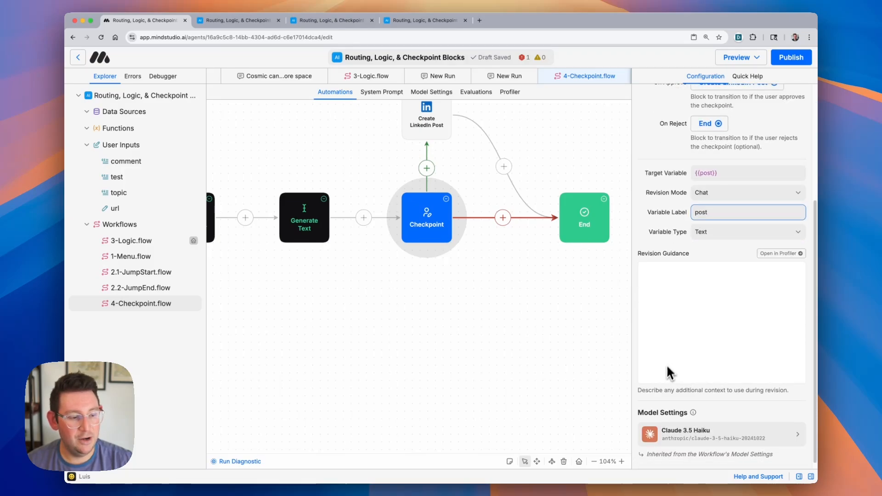
pyautogui.click(673, 307)
pyautogui.write('This')
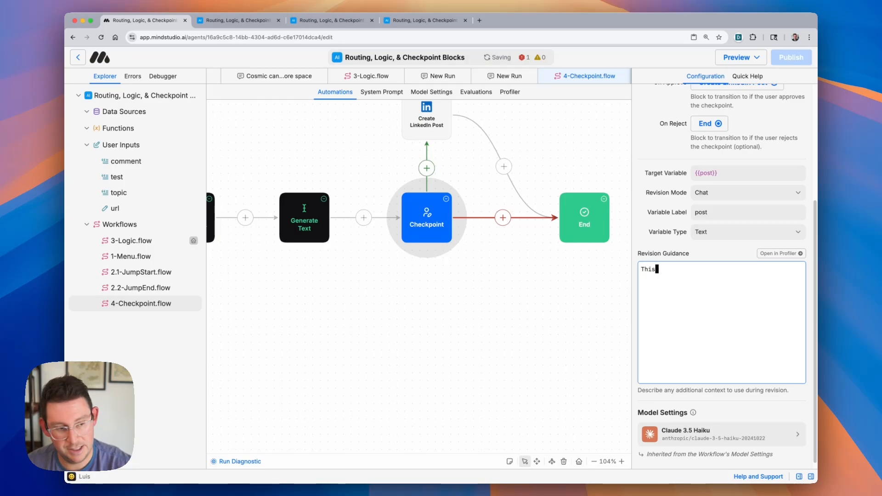
pyautogui.write(' is meant to be an engaging lin')
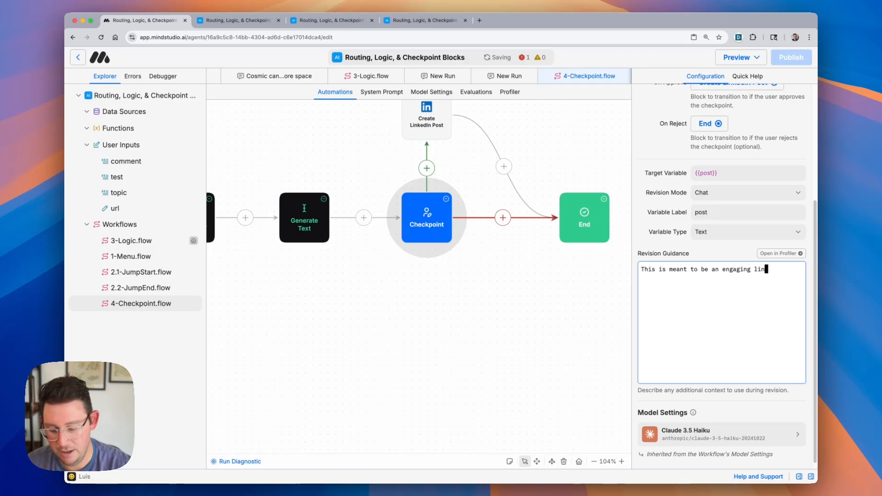
pyautogui.write('post. Take into account the users sensibilite')
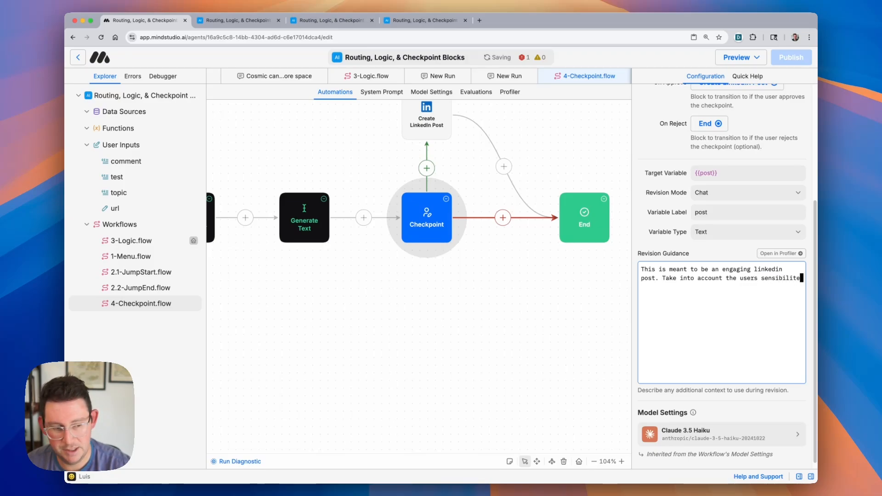
pyautogui.write('s.')
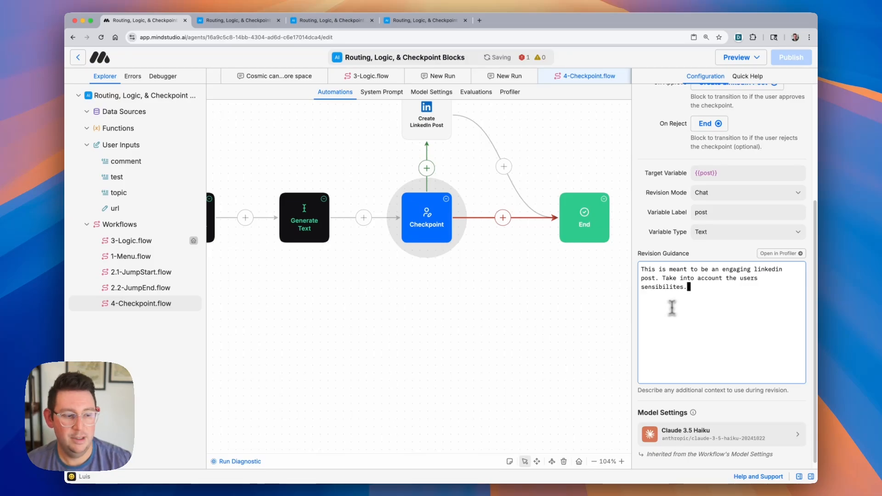
# - Review the agent's errors list for the workflow
pyautogui.scroll(-1, 672, 307)
pyautogui.scroll(5, 541, 327)
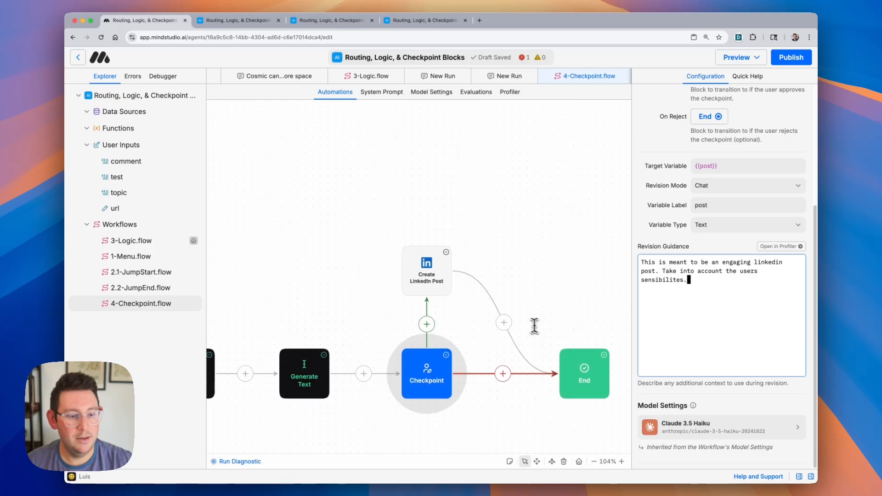
pyautogui.click(752, 64)
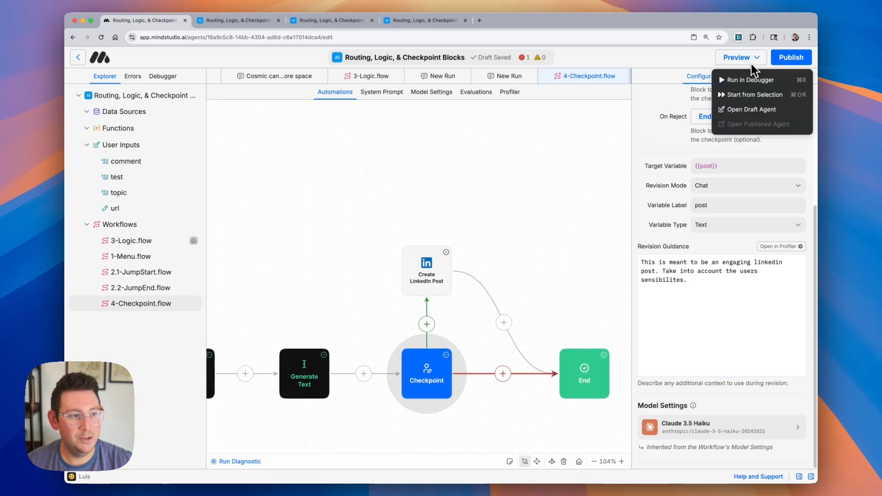
pyautogui.click(523, 57)
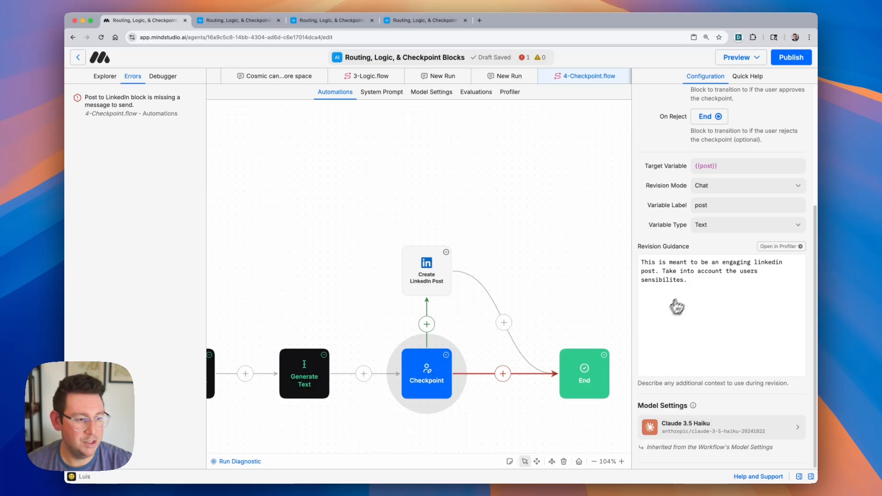
pyautogui.doubleClick(712, 206)
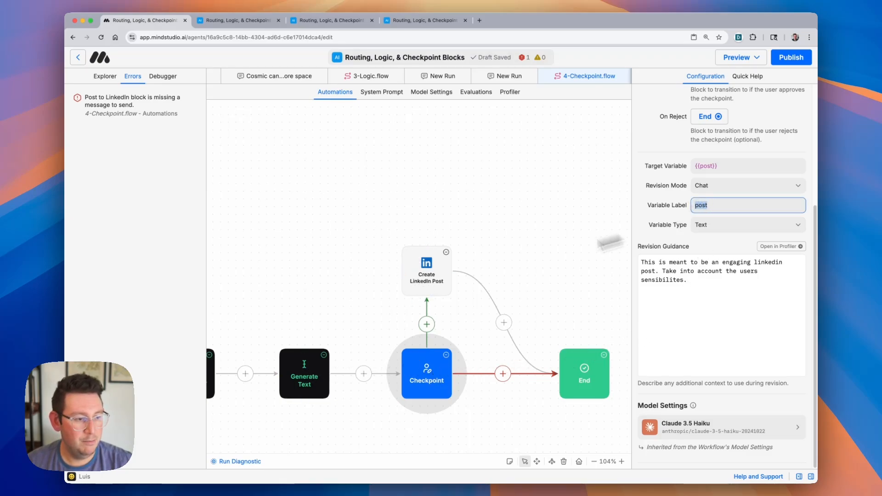
# - Set the Create LinkedIn Post block's Message Content to {{post}}
pyautogui.click(435, 290)
pyautogui.click(751, 239)
pyautogui.write('{{post}}')
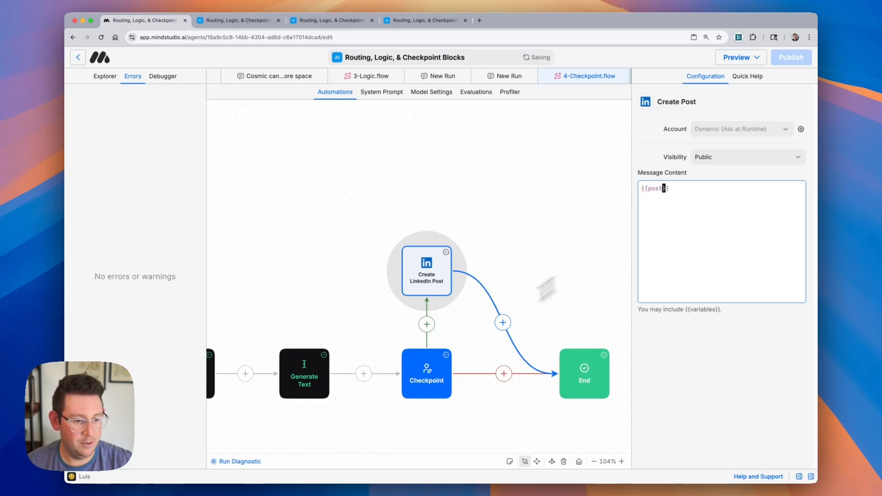
pyautogui.click(443, 377)
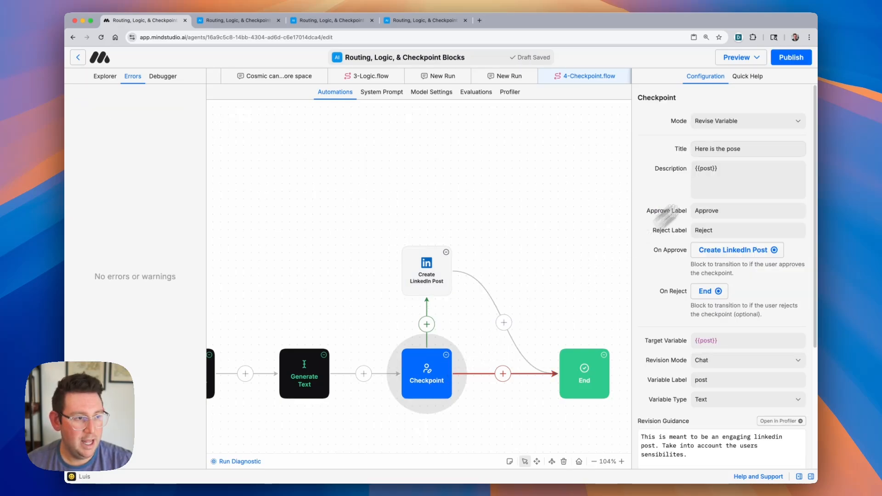
# - Make 4-Checkpoint.flow the agent's starting workflow
pyautogui.click(759, 59)
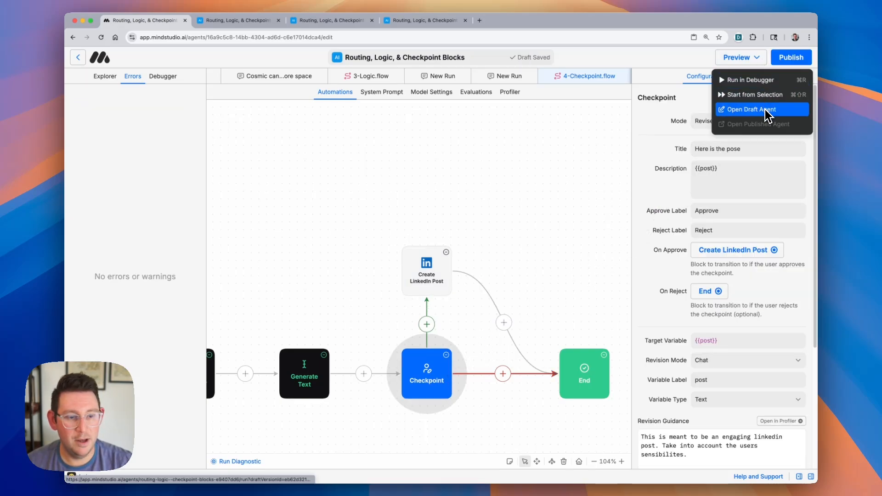
pyautogui.click(100, 78)
pyautogui.click(104, 76)
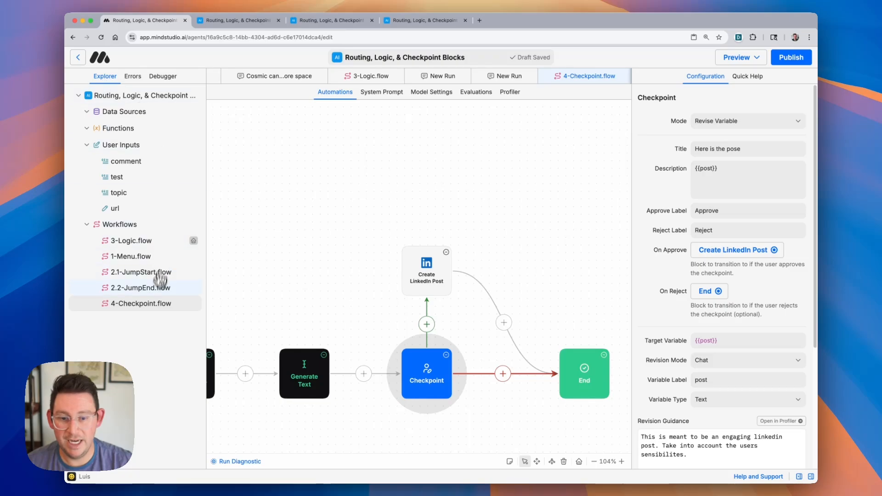
pyautogui.rightClick(157, 304)
pyautogui.click(214, 342)
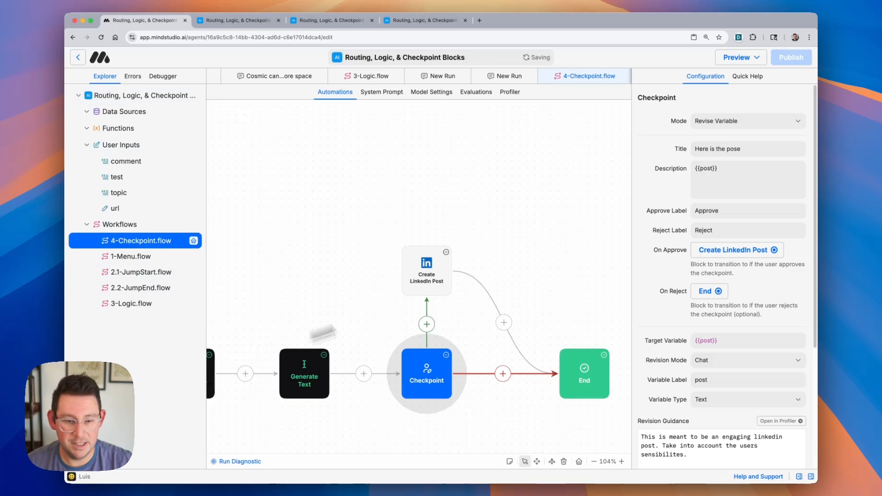
# - Open the draft agent to test it
pyautogui.click(755, 65)
pyautogui.click(761, 108)
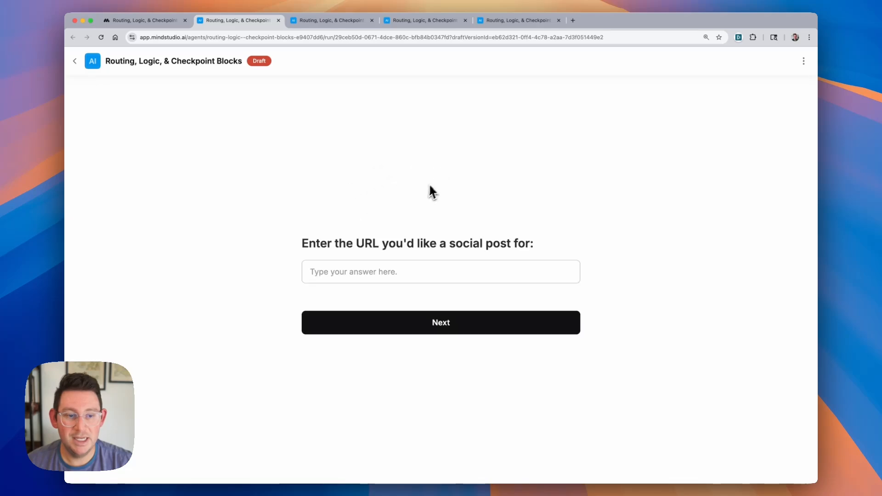
# - Open The Verge in a new tab and copy the URL of the PlayStation State of Play article
pyautogui.click(577, 25)
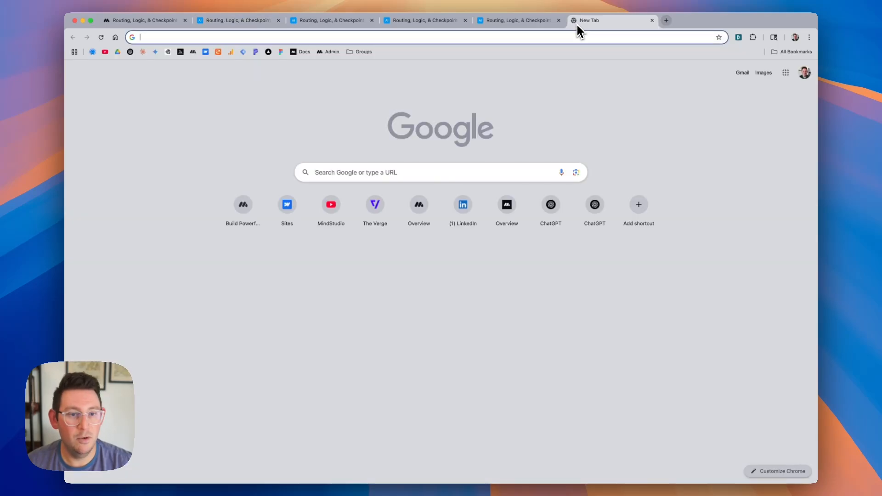
pyautogui.write('the')
pyautogui.press('Return')
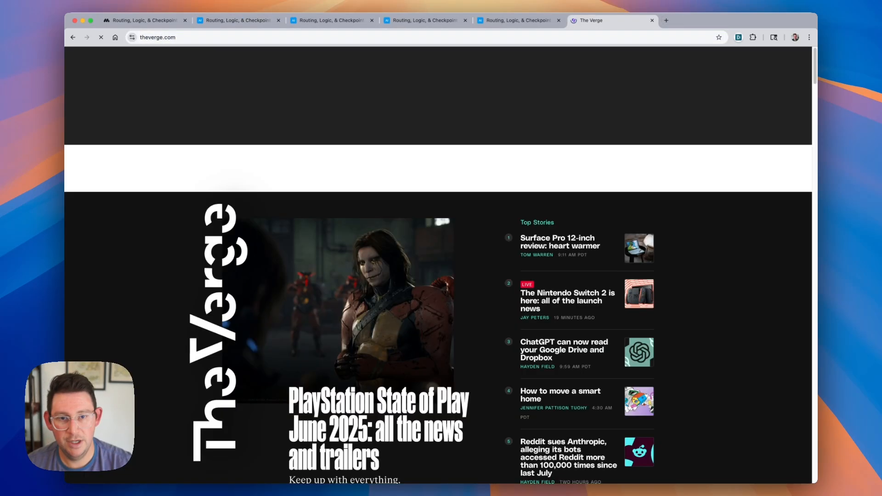
pyautogui.click(361, 414)
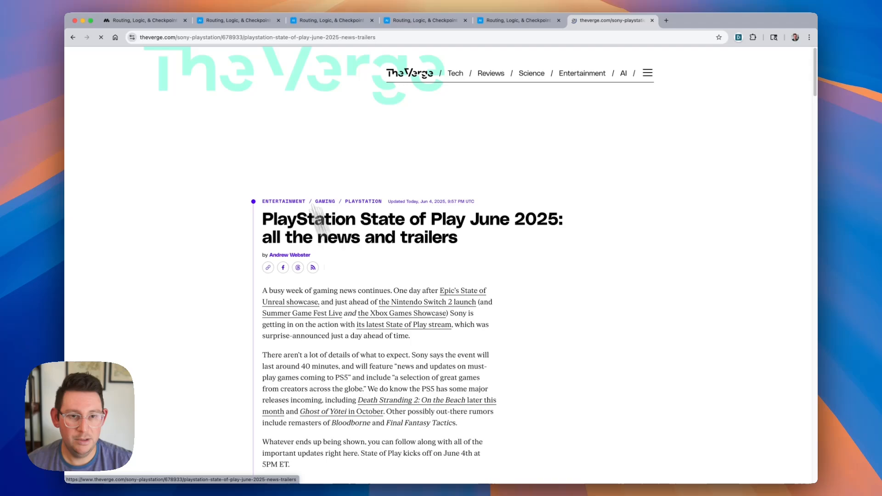
pyautogui.click(230, 37)
pyautogui.press('super+c')
# - Paste the article URL into the draft agent's URL prompt and continue
pyautogui.click(149, 21)
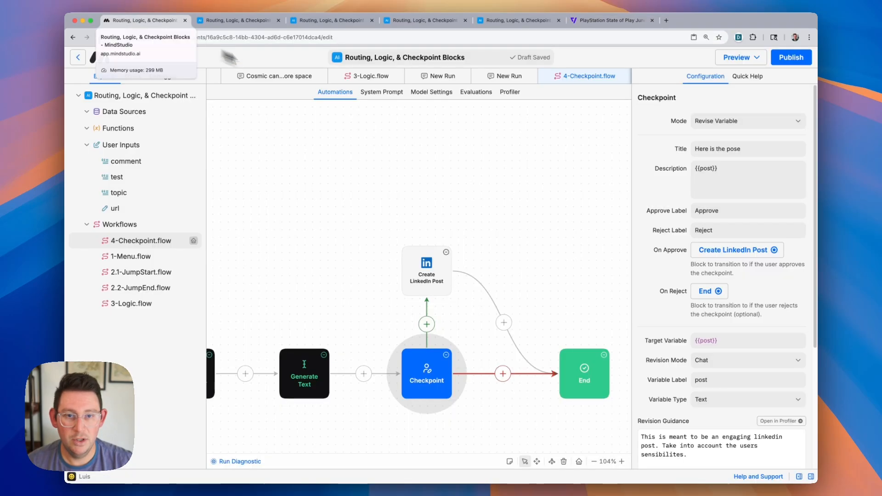
pyautogui.click(257, 20)
pyautogui.click(386, 272)
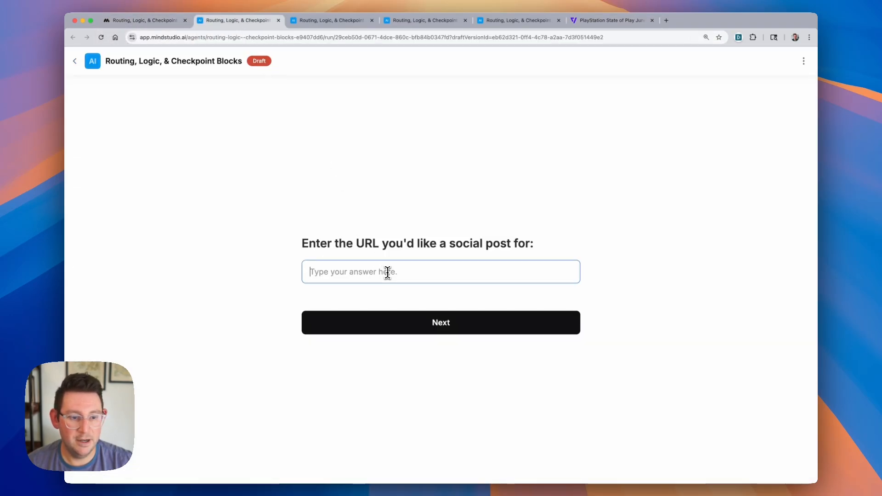
pyautogui.press('super+v')
pyautogui.click(413, 329)
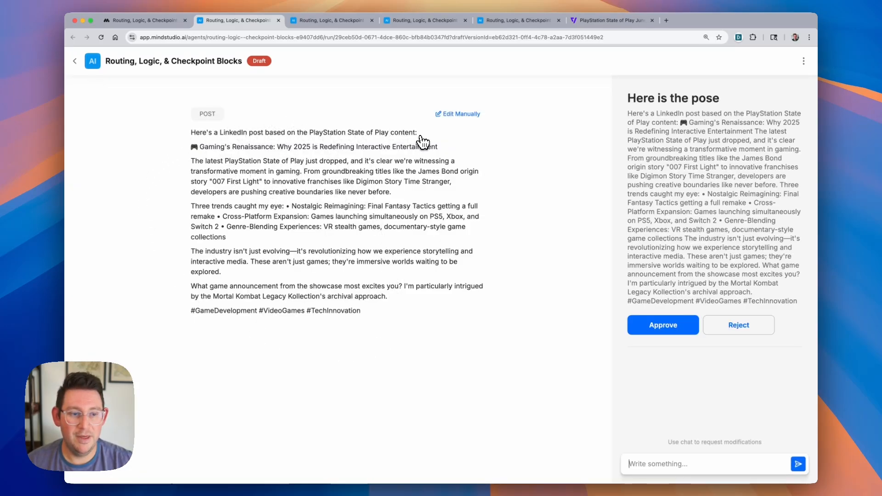
# - Open the generated post for manual editing
pyautogui.moveTo(418, 134); pyautogui.dragTo(386, 325)
pyautogui.click(193, 138)
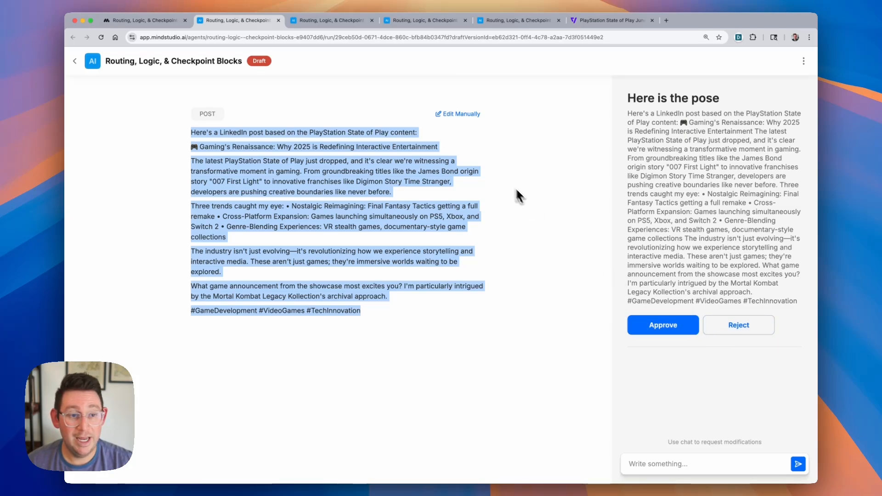
pyautogui.click(442, 134)
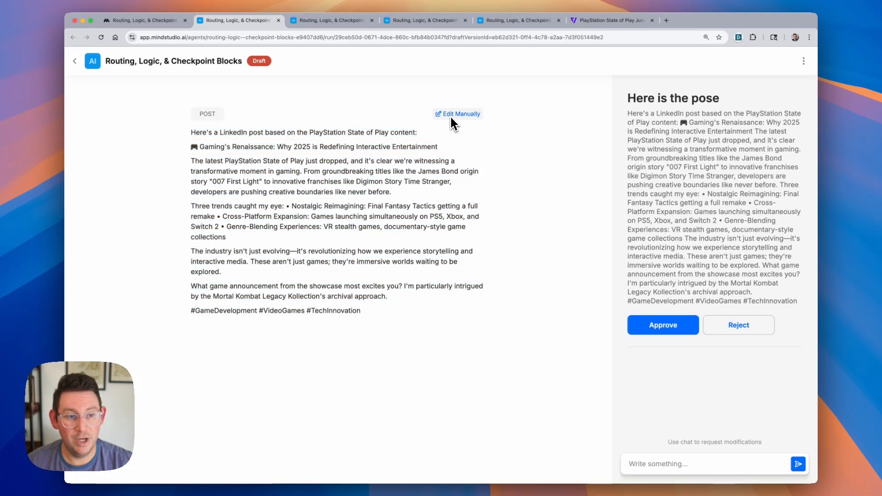
pyautogui.click(451, 118)
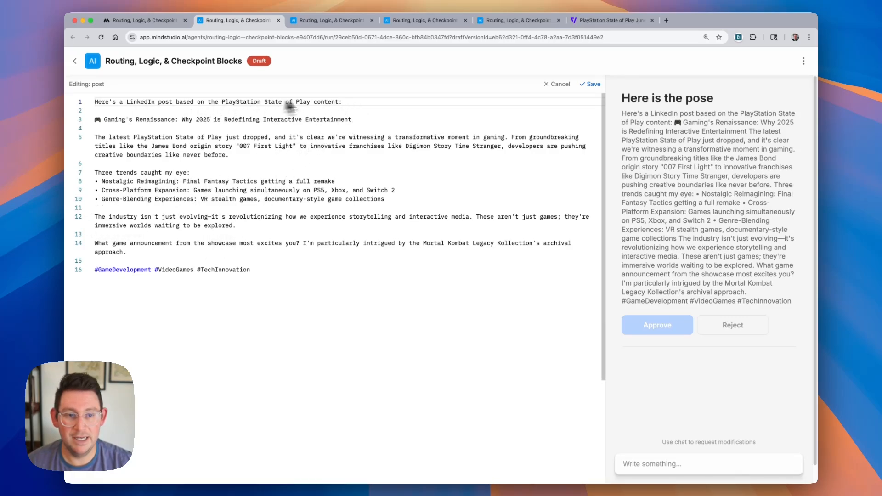
# - Delete the post's introductory first line and save the manual edit
pyautogui.moveTo(356, 105); pyautogui.dragTo(79, 101)
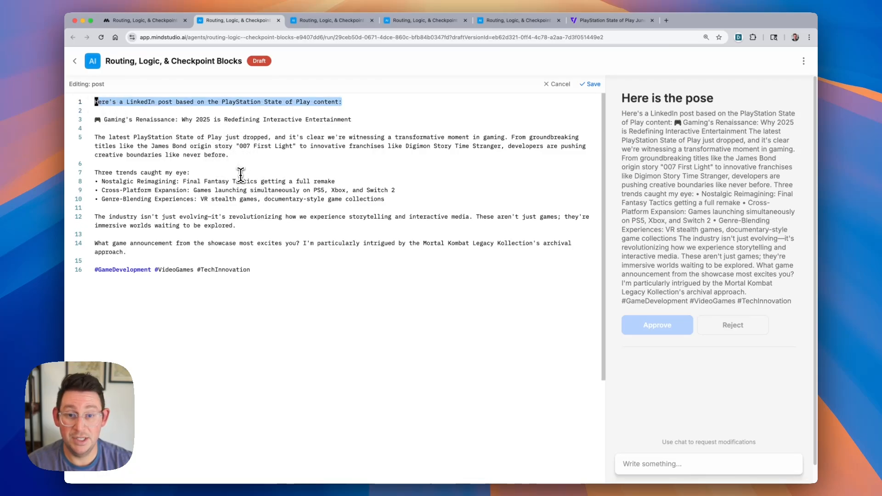
pyautogui.press('Delete')
pyautogui.press('Delete')
pyautogui.press('Delete')
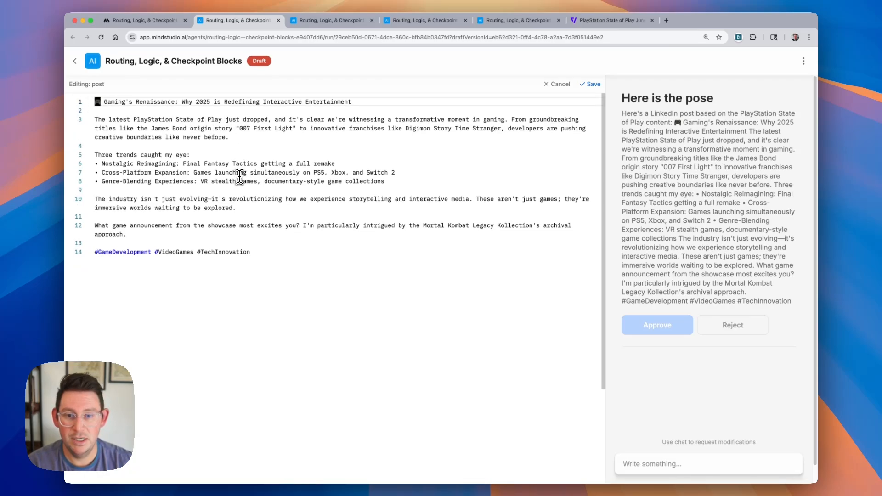
pyautogui.click(586, 84)
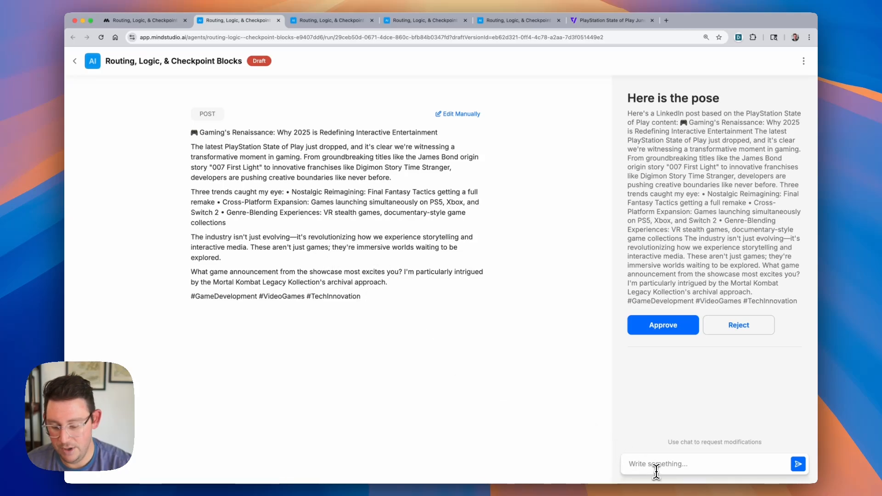
# - Ask the revision chat: "Can you make this a bit more structured?"
pyautogui.write('you make this')
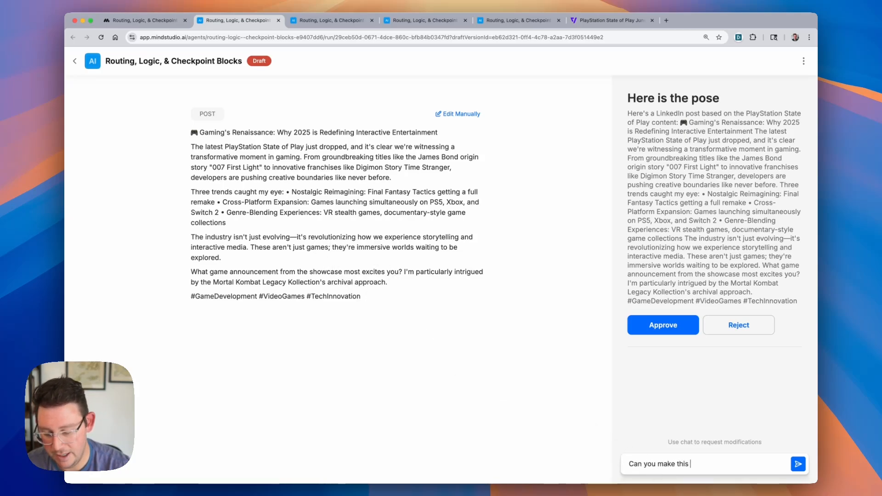
pyautogui.write(' a buit')
pyautogui.press('BackSpace')
pyautogui.press('BackSpace')
pyautogui.press('BackSpace')
pyautogui.press('BackSpace')
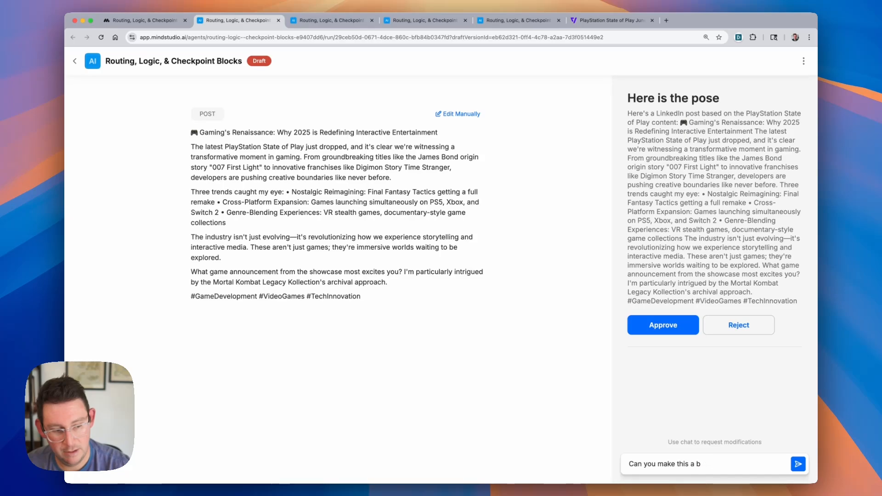
pyautogui.write('it more structured?')
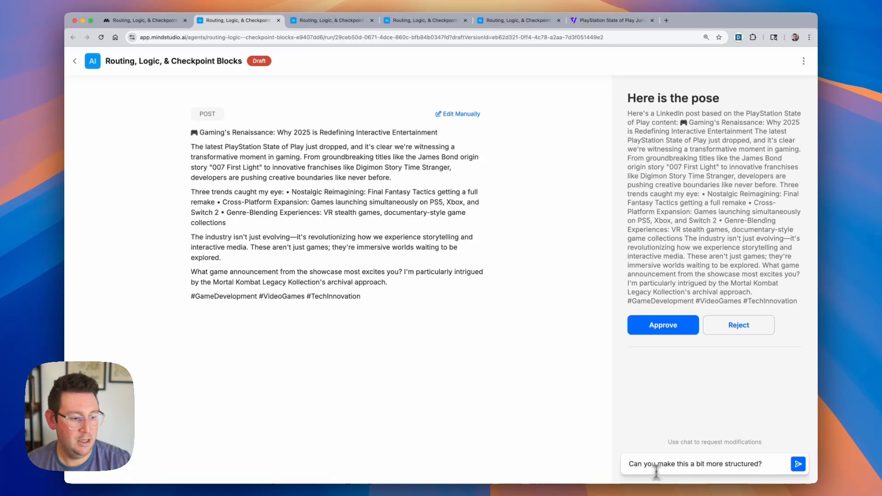
pyautogui.press('Return')
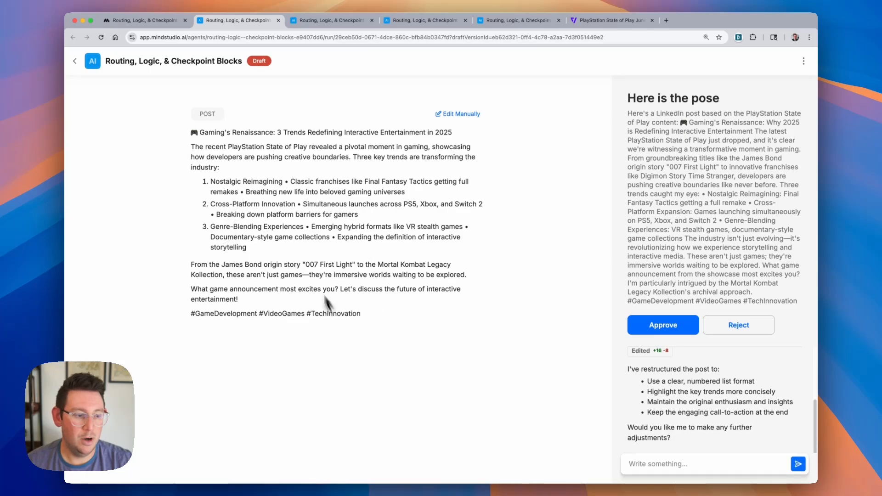
# - Review the restructured post and the chat's explanation, then return to the workflow editor
pyautogui.scroll(3, 727, 427)
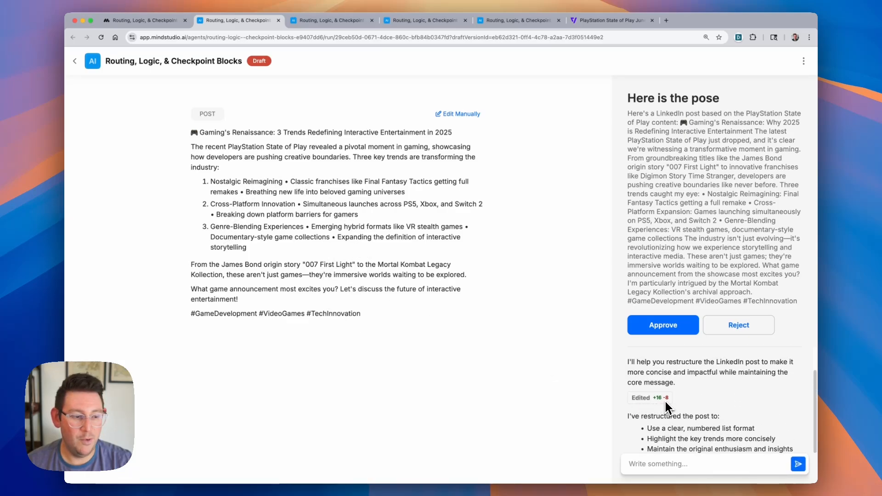
pyautogui.scroll(-2, 676, 404)
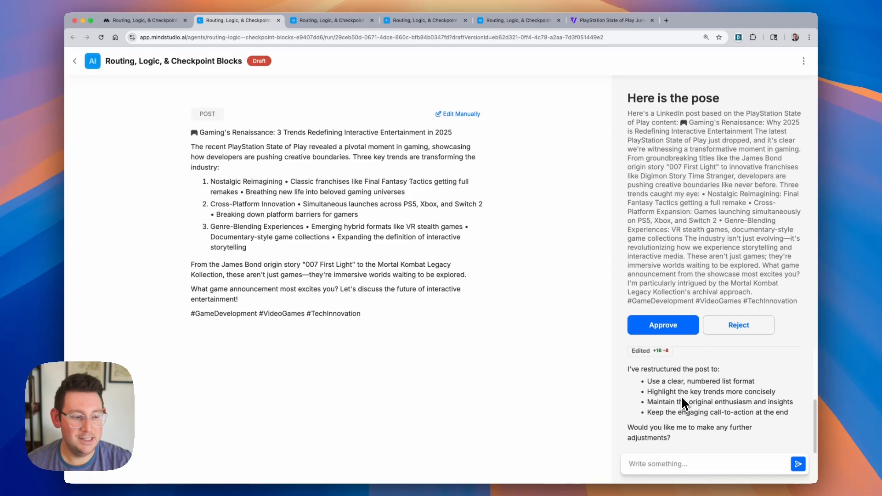
pyautogui.moveTo(792, 412); pyautogui.dragTo(630, 375)
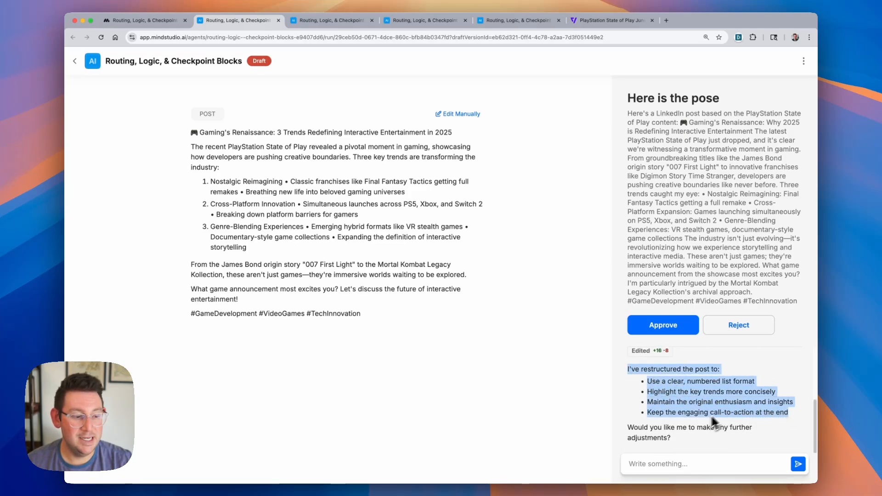
pyautogui.click(715, 428)
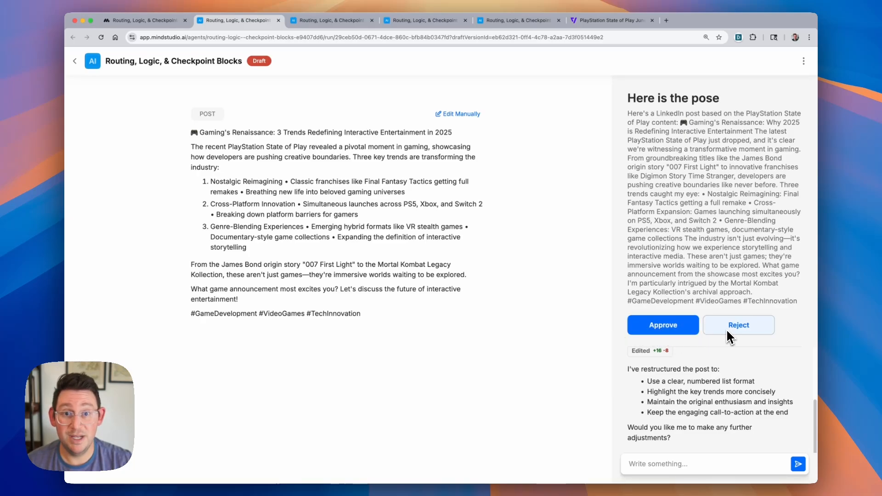
pyautogui.click(155, 22)
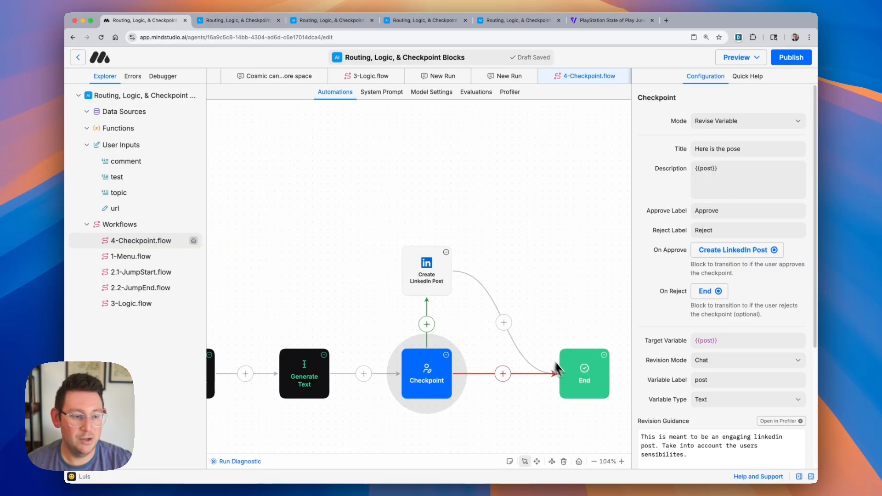
pyautogui.scroll(-5, 505, 303)
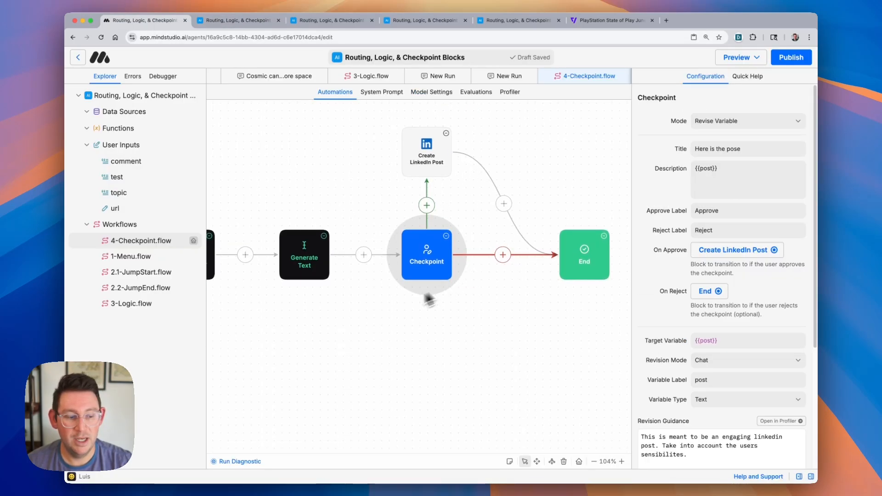
pyautogui.scroll(1, 427, 340)
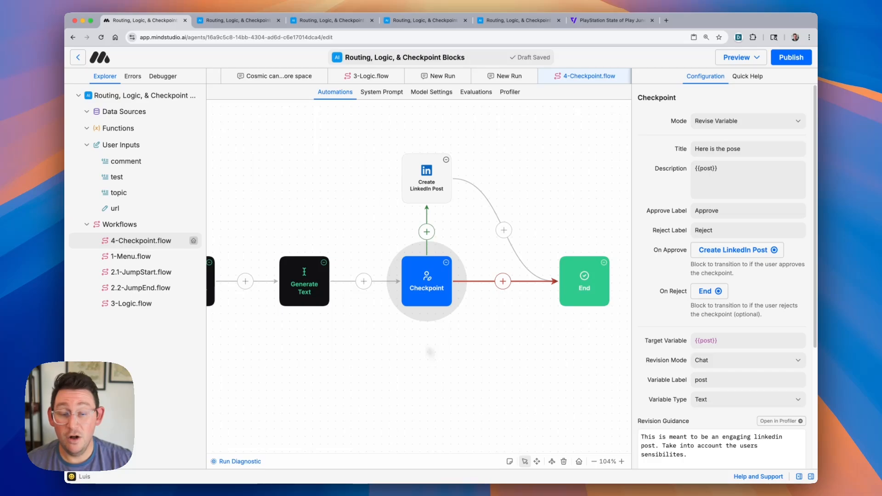